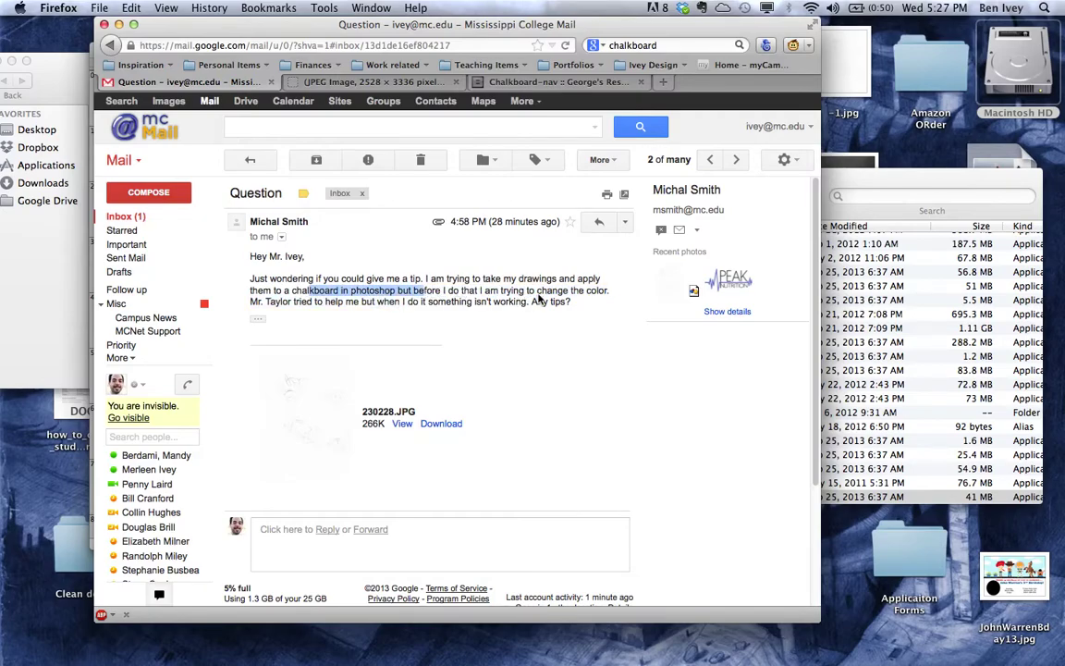
# Minimize the e-mail window and switch to the pencil sketch -1.jpg in Photoshop.
pyautogui.click(545, 299)
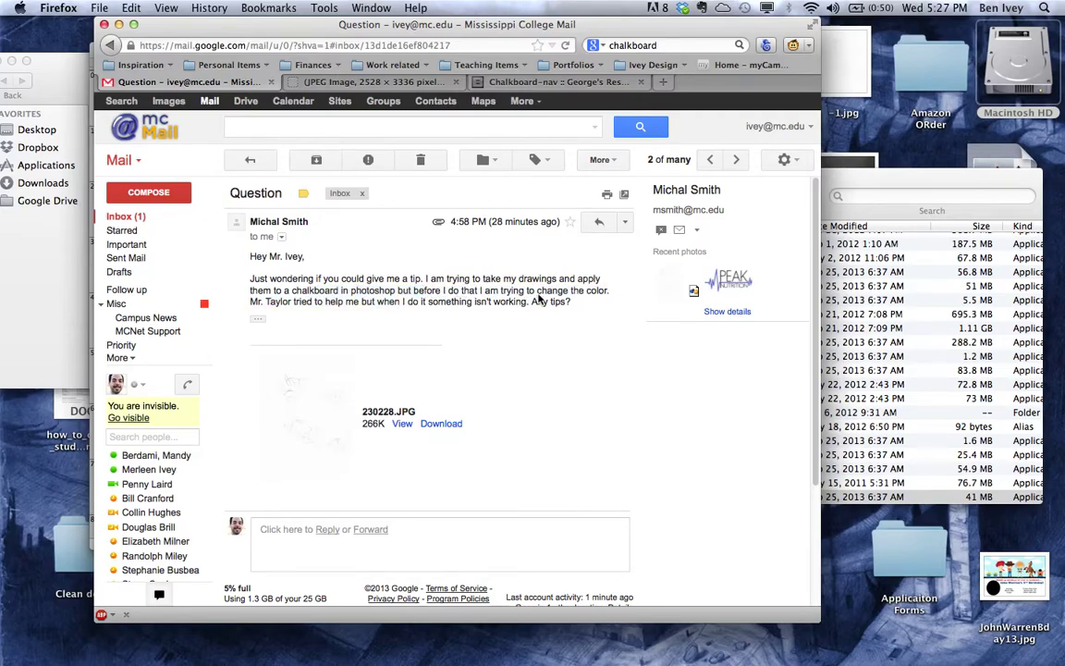
pyautogui.click(119, 25)
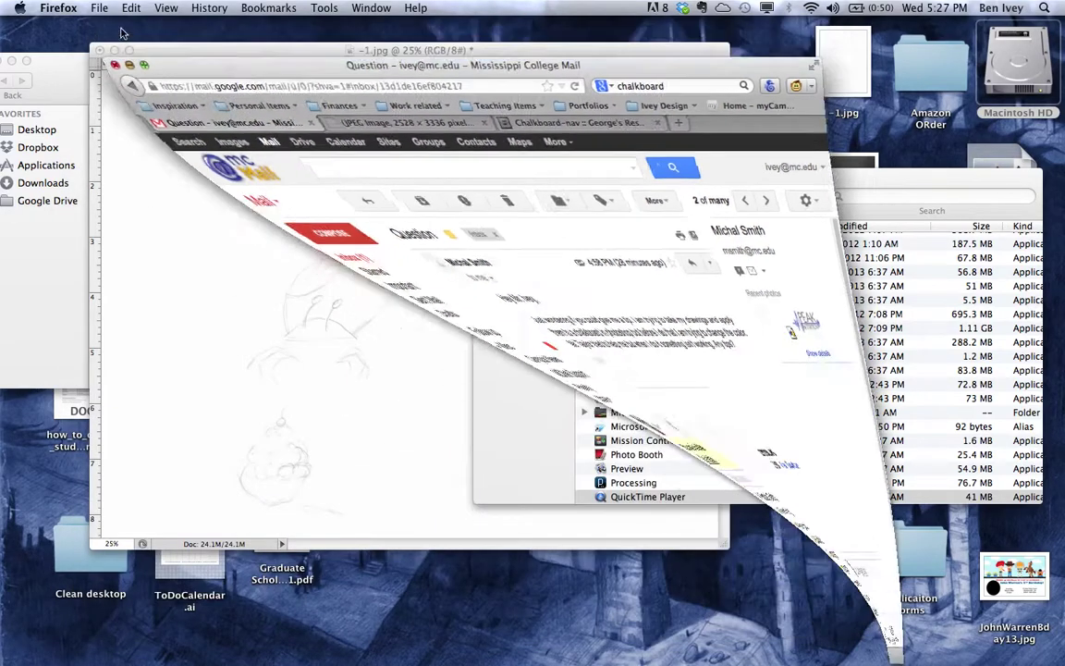
pyautogui.click(209, 97)
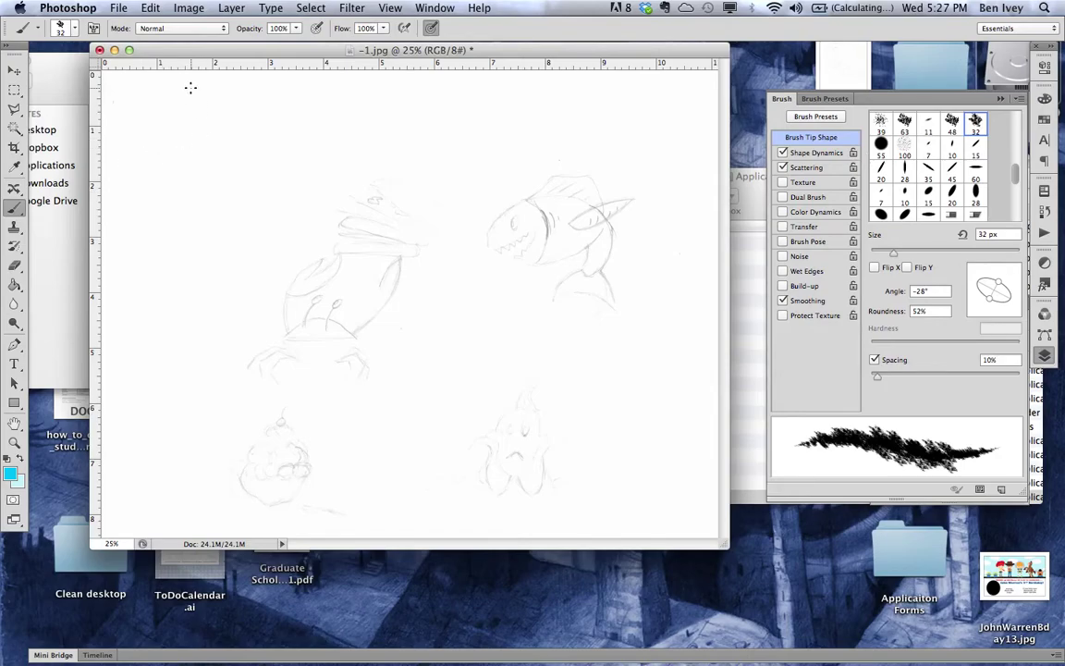
# Darken the faint pencil lines of the sketch with Levels, setting the black input level to 238.
pyautogui.click(189, 8)
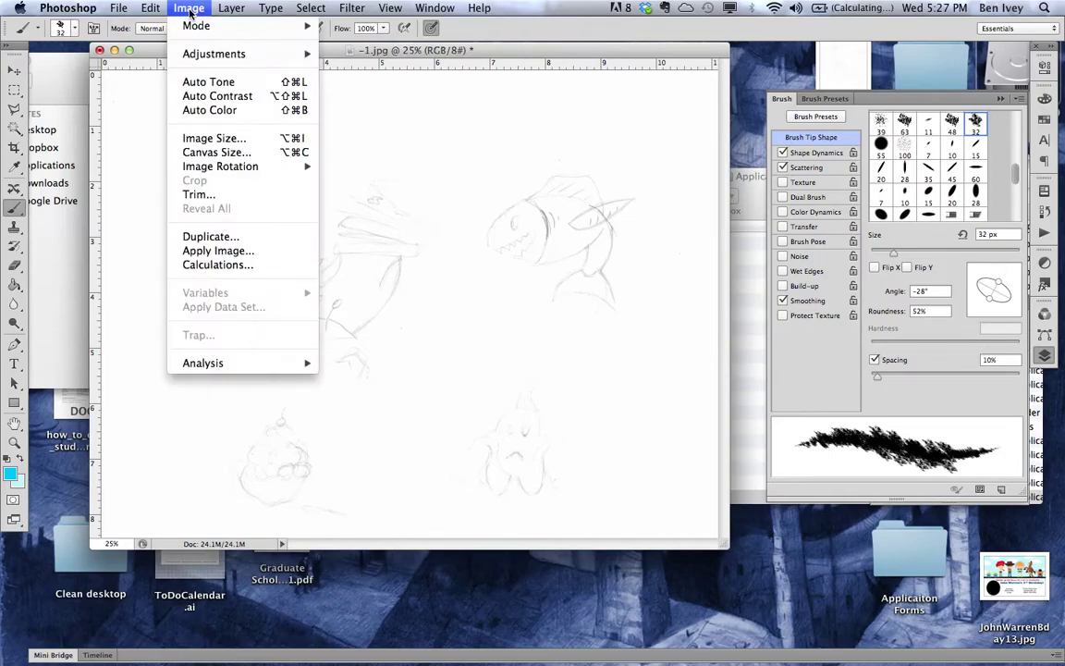
pyautogui.moveTo(174, 56)
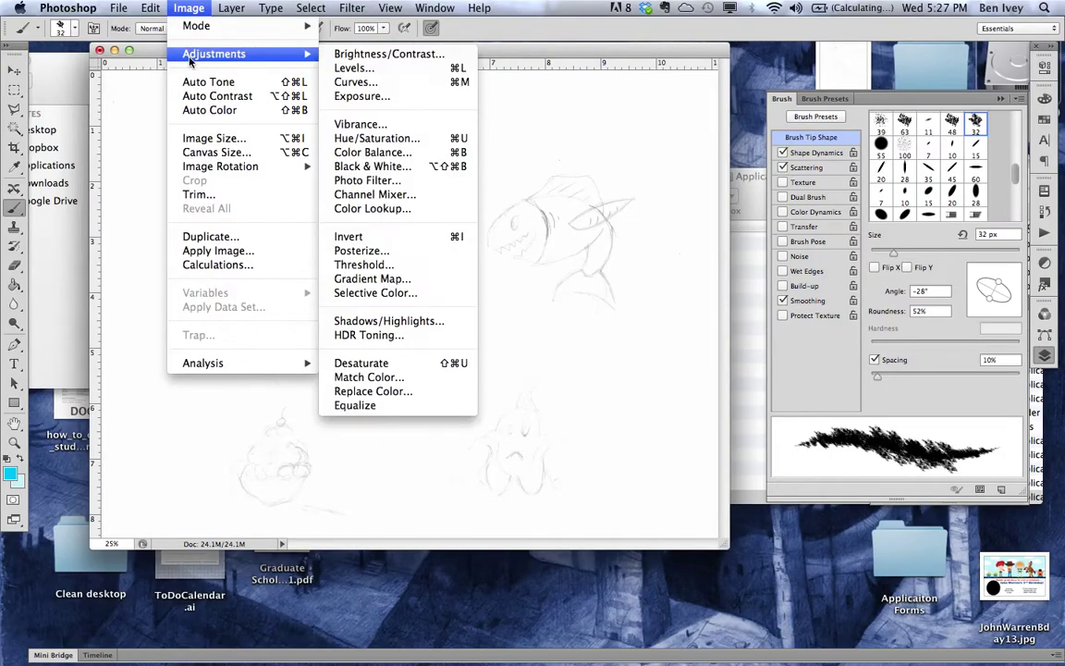
pyautogui.click(367, 74)
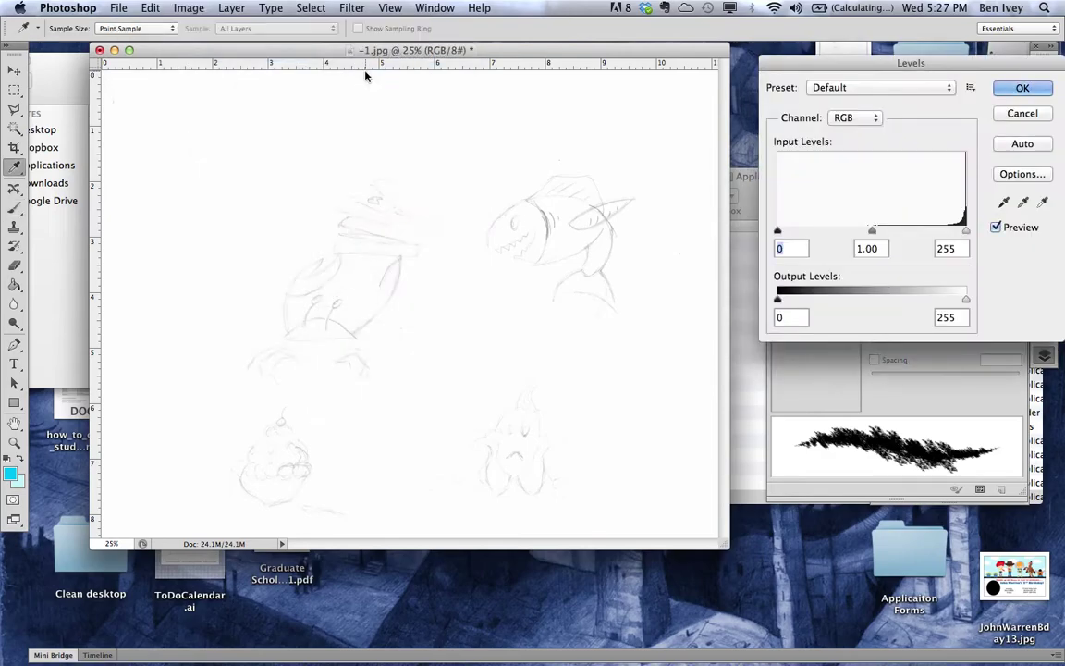
pyautogui.moveTo(824, 67)
pyautogui.mouseDown()
pyautogui.moveTo(607, 93)
pyautogui.moveTo(681, 138)
pyautogui.moveTo(606, 278)
pyautogui.moveTo(374, 320)
pyautogui.moveTo(682, 214)
pyautogui.mouseUp()
pyautogui.press('alt')
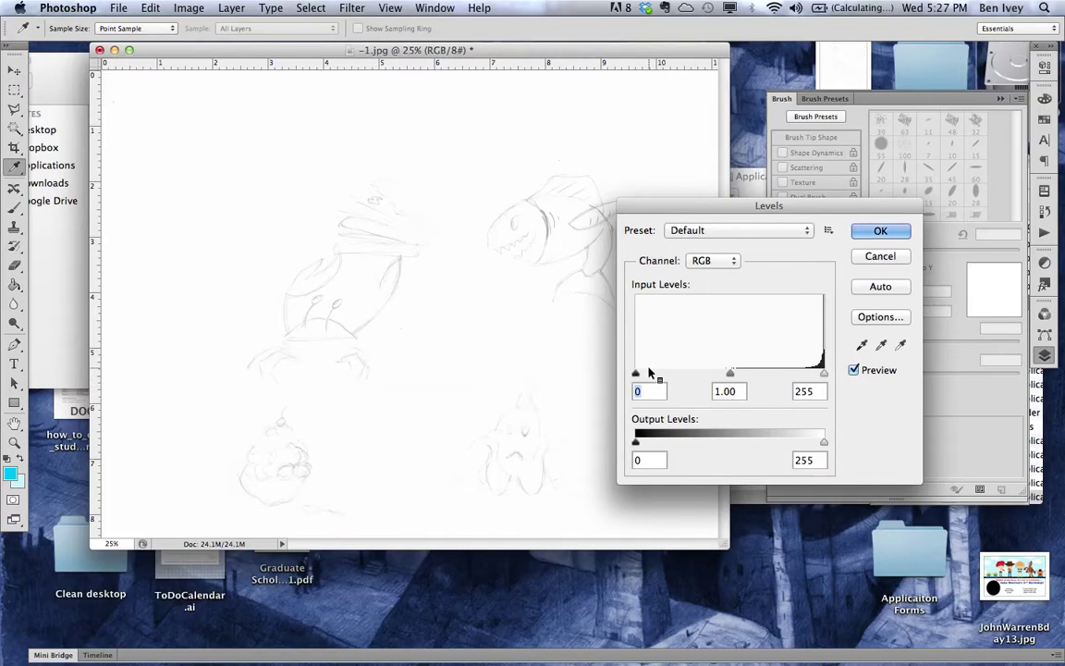
pyautogui.moveTo(635, 375); pyautogui.dragTo(811, 375)
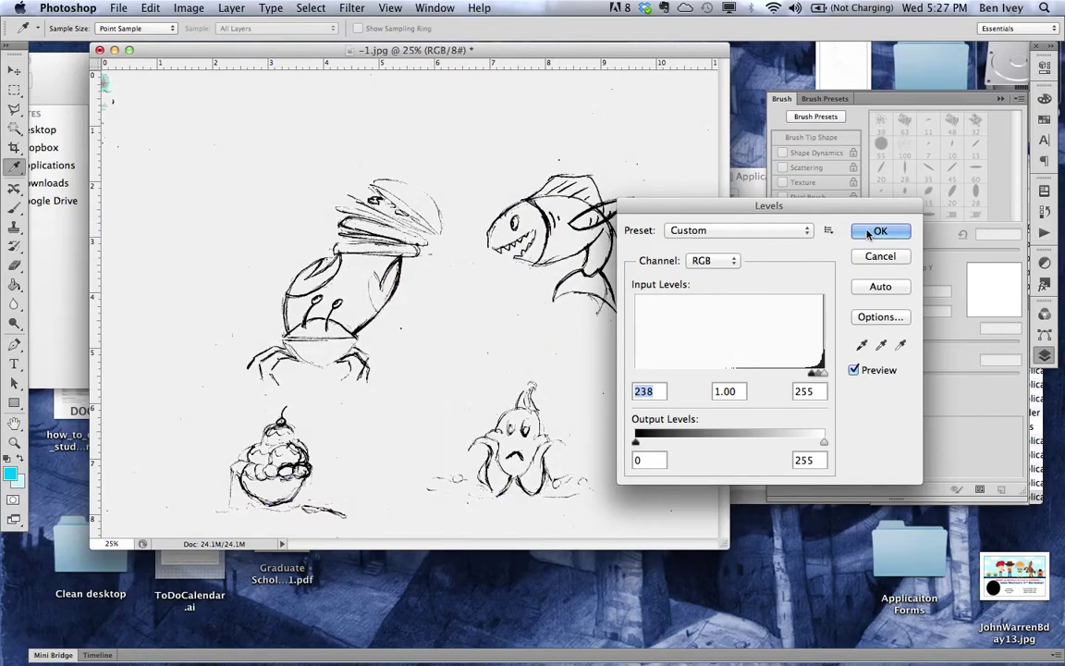
pyautogui.click(901, 231)
pyautogui.press('b')
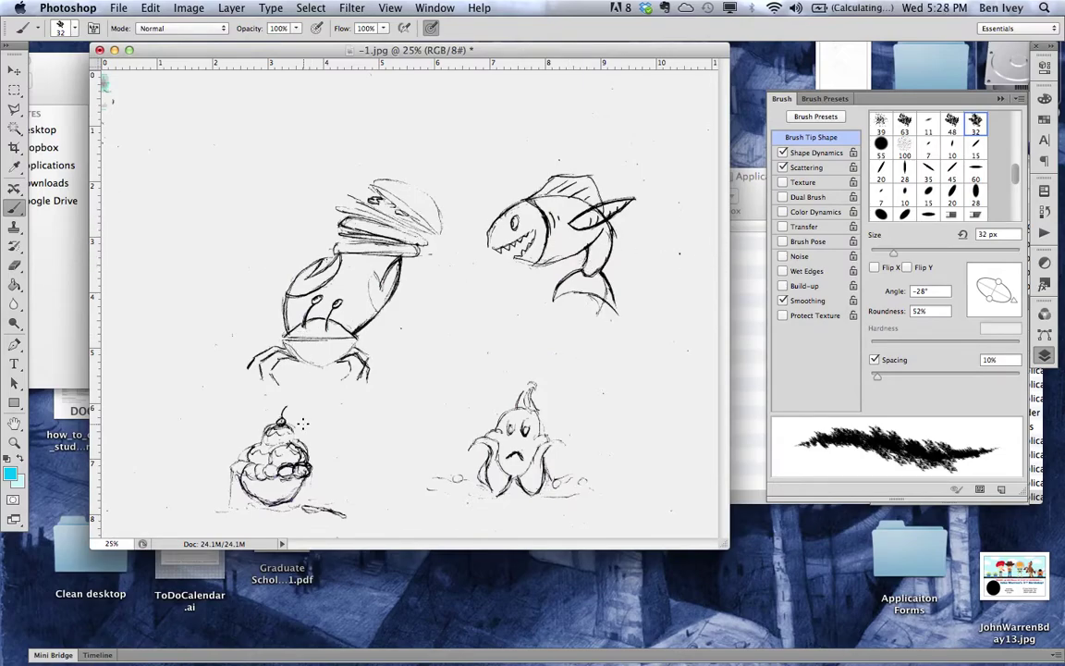
# Restore the minimized Chalkboard.jpg document and arrange its window so the sketch document stays accessible behind it.
pyautogui.moveTo(190, 58); pyautogui.dragTo(179, 128)
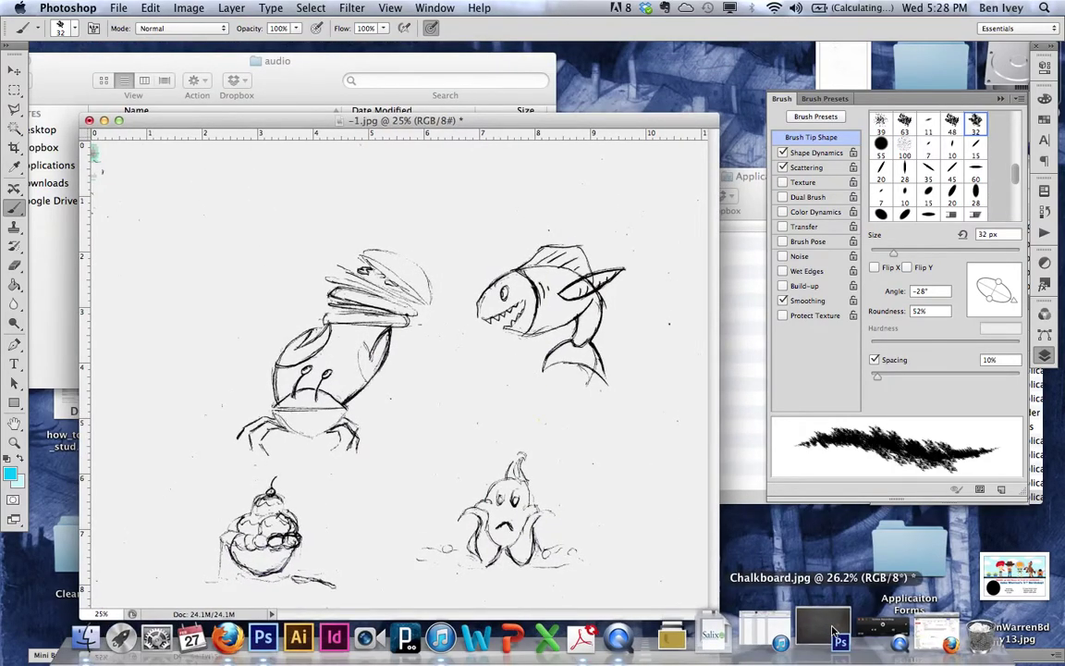
pyautogui.click(815, 630)
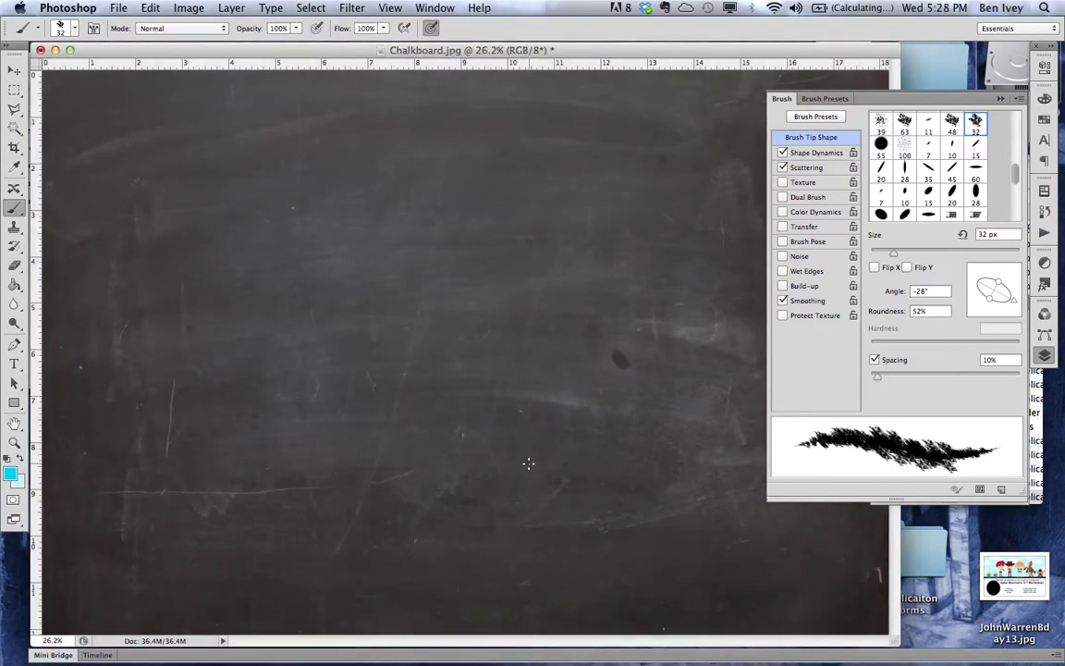
pyautogui.click(92, 29)
pyautogui.moveTo(145, 49); pyautogui.dragTo(247, 98)
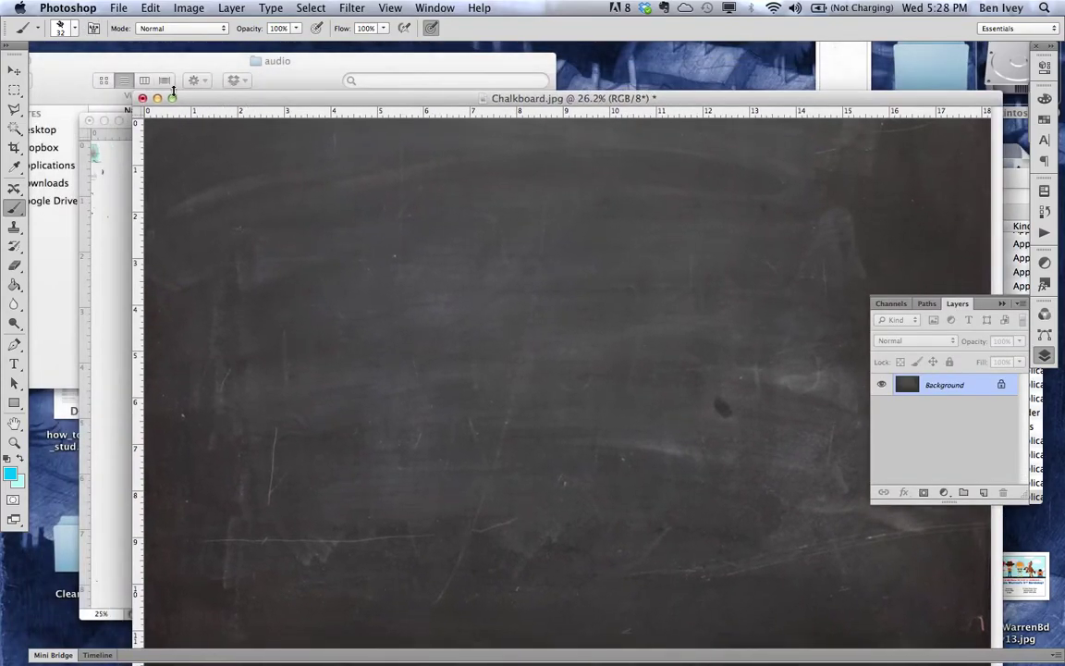
# Copy the sketch into Chalkboard.jpg as a new layer with the Move tool and position it over the board.
pyautogui.click(14, 72)
pyautogui.click(106, 170)
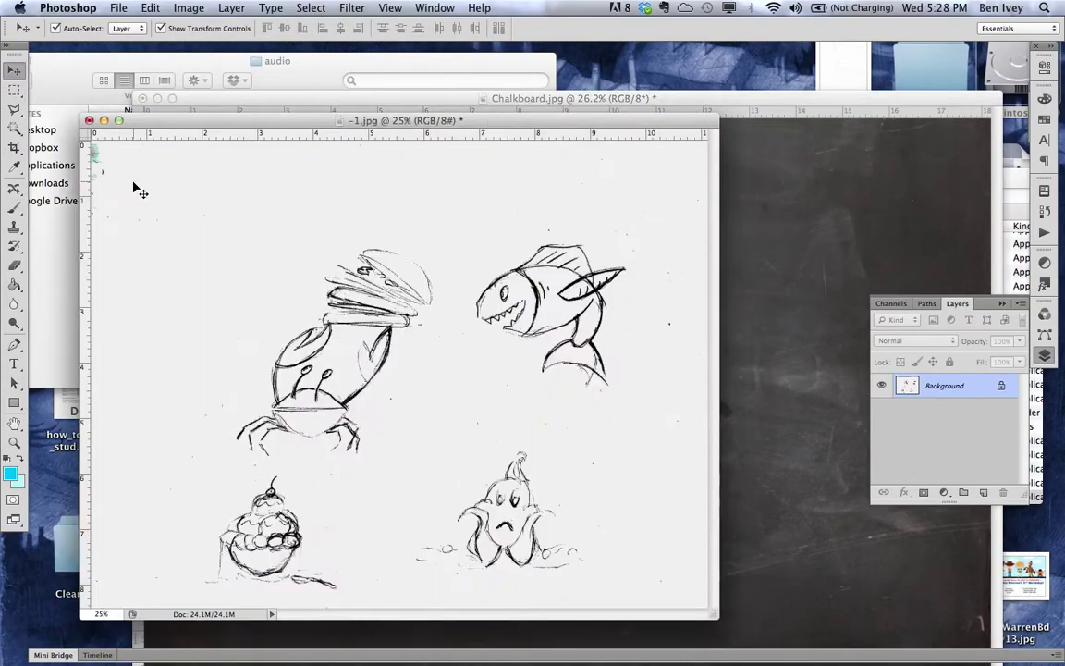
pyautogui.moveTo(520, 287)
pyautogui.mouseDown()
pyautogui.moveTo(555, 198)
pyautogui.moveTo(694, 231)
pyautogui.moveTo(749, 262)
pyautogui.moveTo(755, 288)
pyautogui.mouseUp()
pyautogui.moveTo(764, 99)
pyautogui.mouseDown()
pyautogui.moveTo(630, 93)
pyautogui.moveTo(661, 63)
pyautogui.mouseUp()
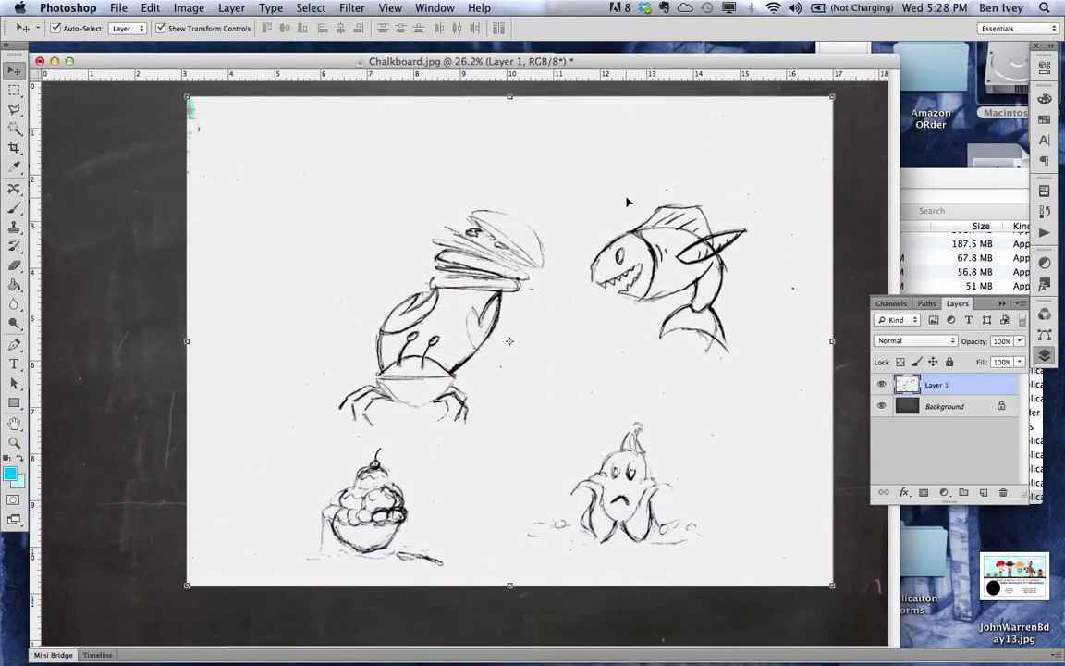
pyautogui.moveTo(634, 201); pyautogui.dragTo(541, 232)
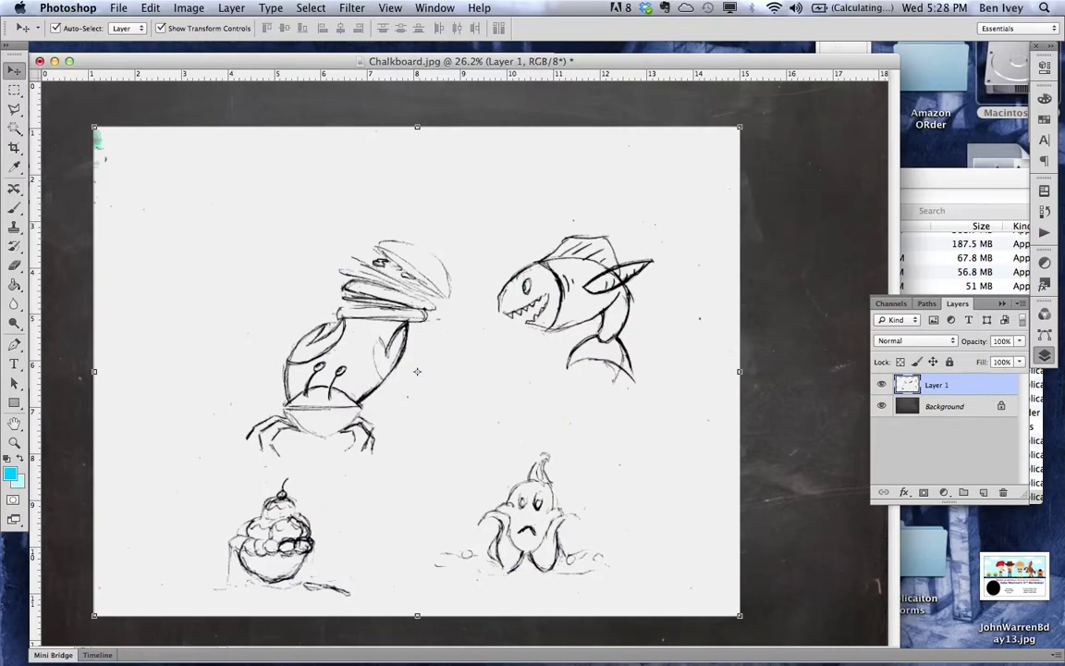
# Invert the sketch layer's colors and set its blending mode to Screen.
pyautogui.click(189, 8)
pyautogui.moveTo(187, 51)
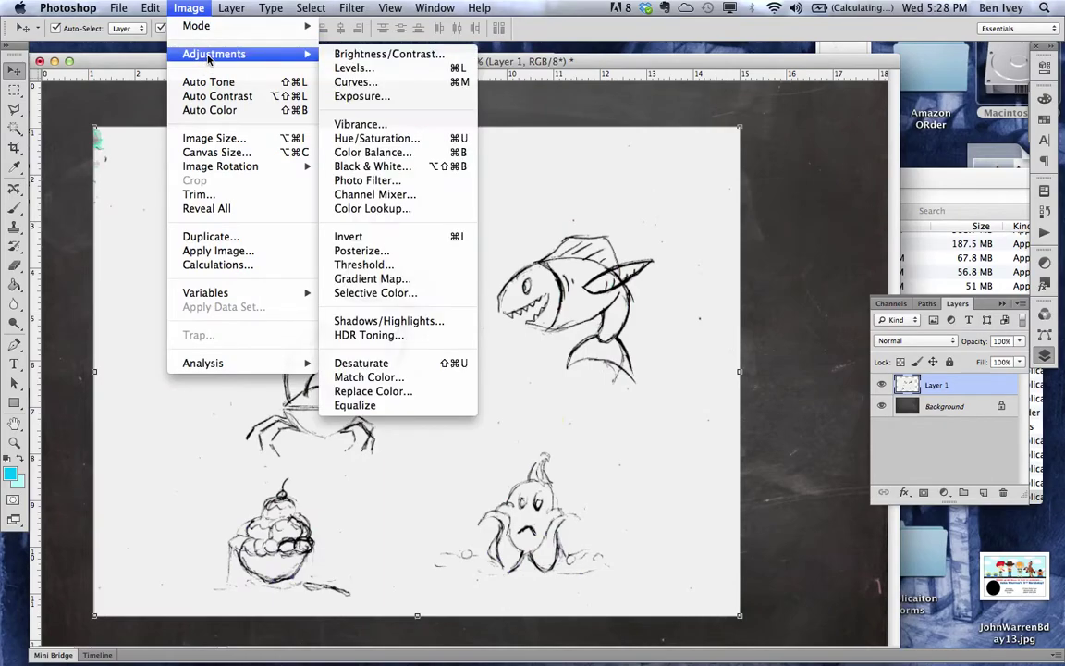
pyautogui.click(373, 242)
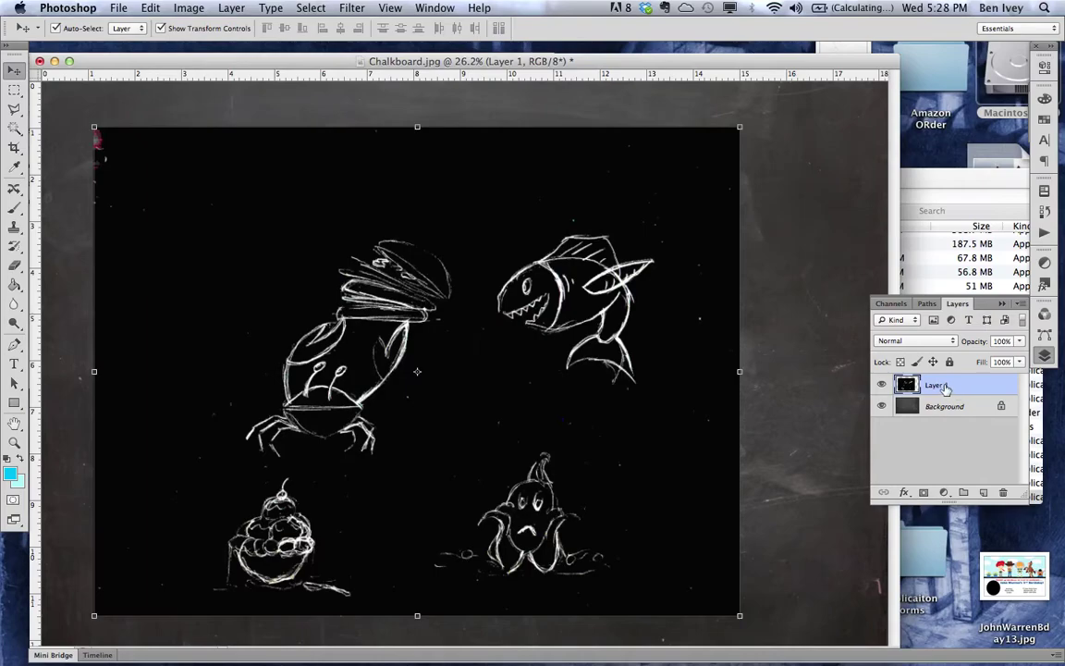
pyautogui.click(912, 341)
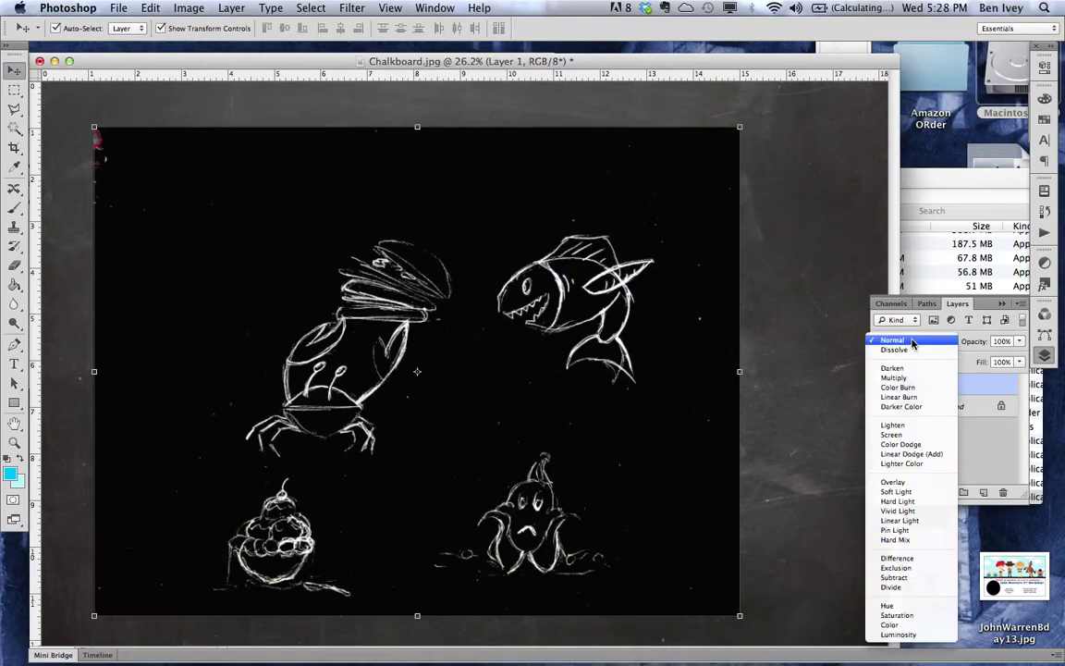
pyautogui.click(893, 434)
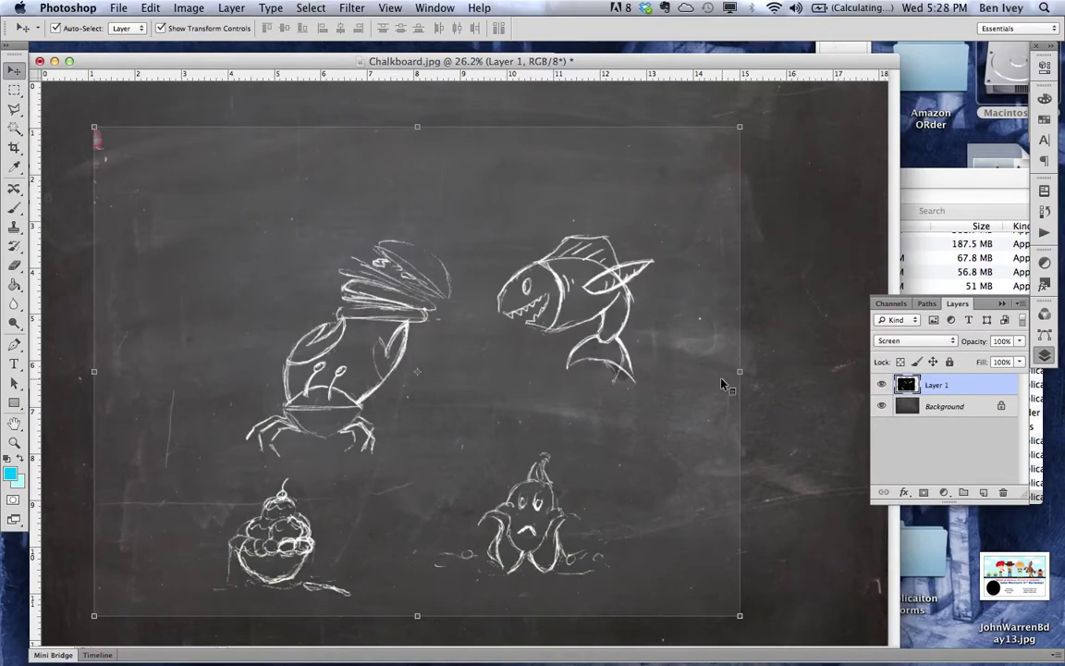
# Remove the sketch layer's visible gray backing with Levels, using a black input of 39 and a white input of 242.
pyautogui.press('super+h')
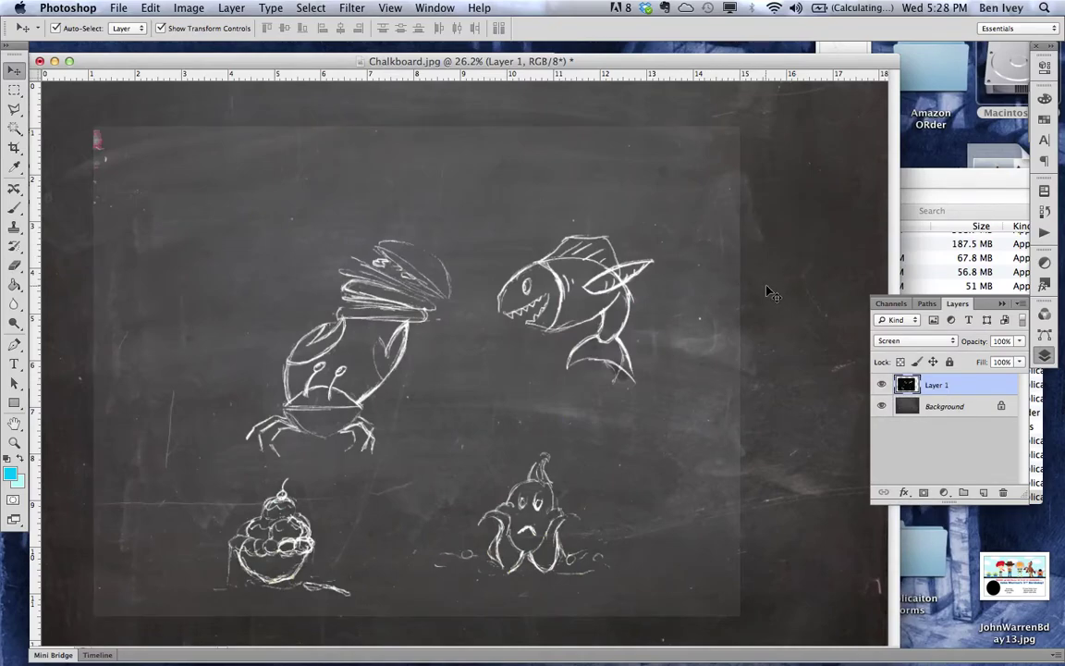
pyautogui.click(768, 290)
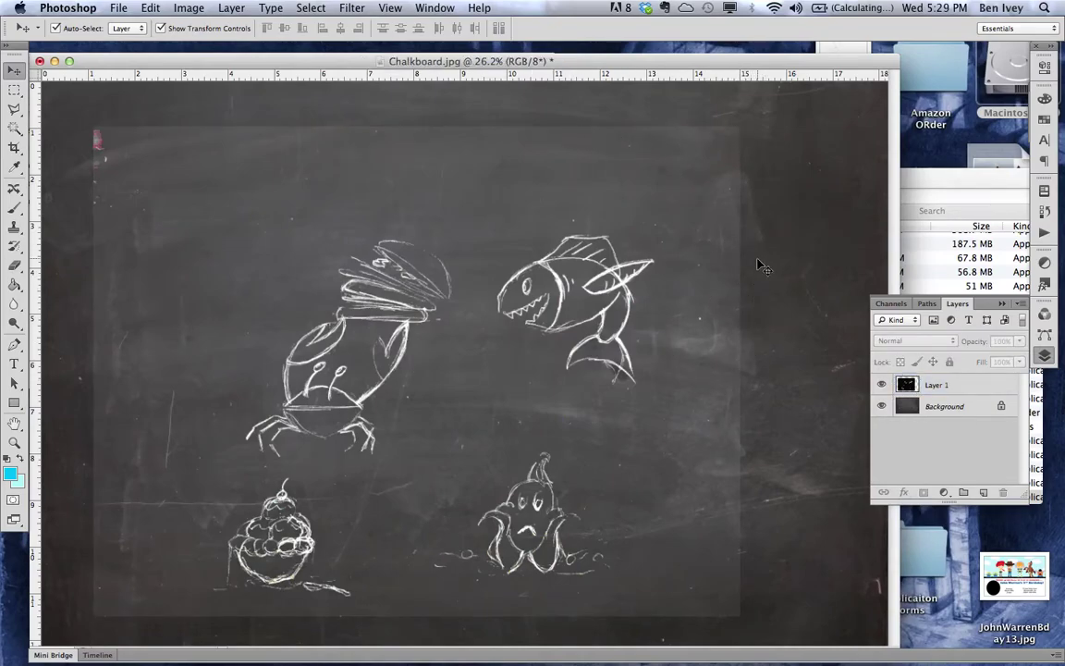
pyautogui.click(944, 387)
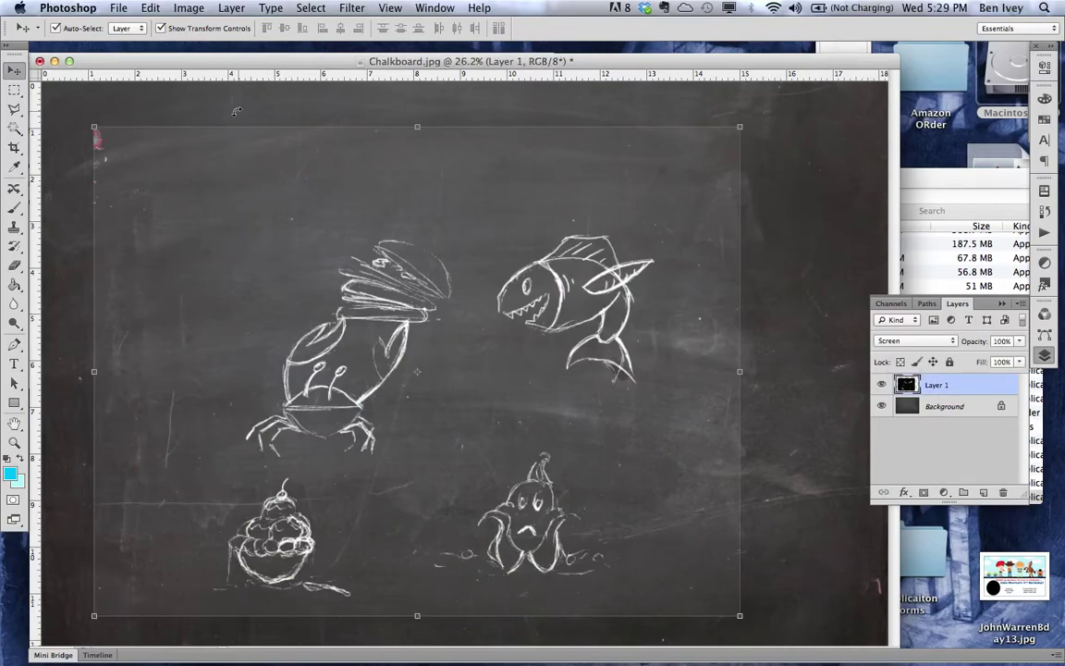
pyautogui.click(176, 9)
pyautogui.moveTo(191, 57)
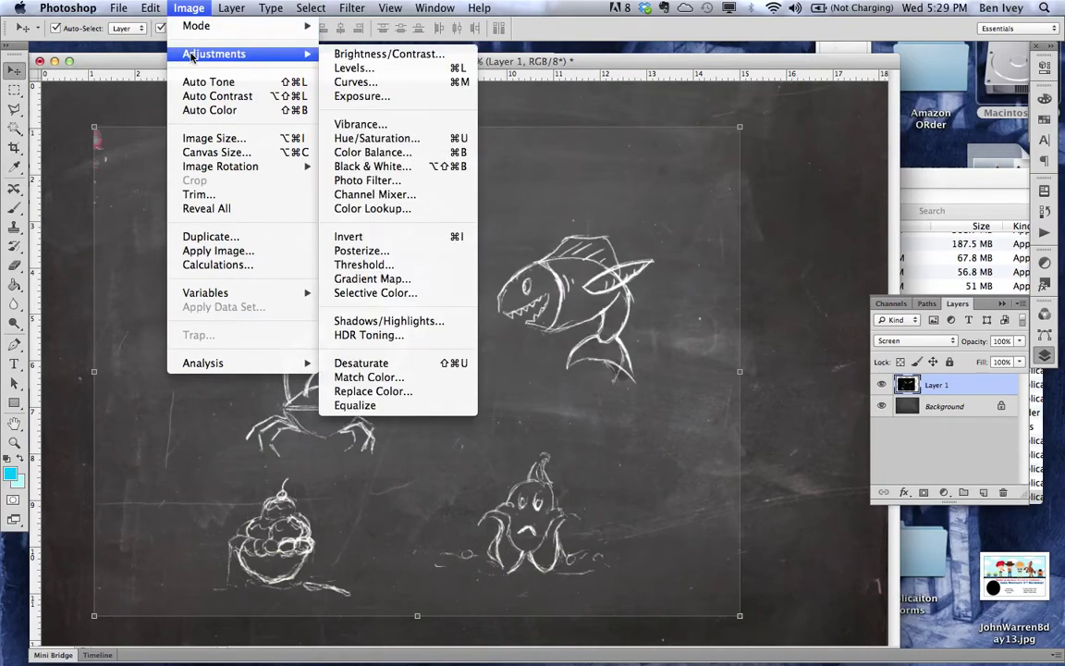
pyautogui.click(344, 69)
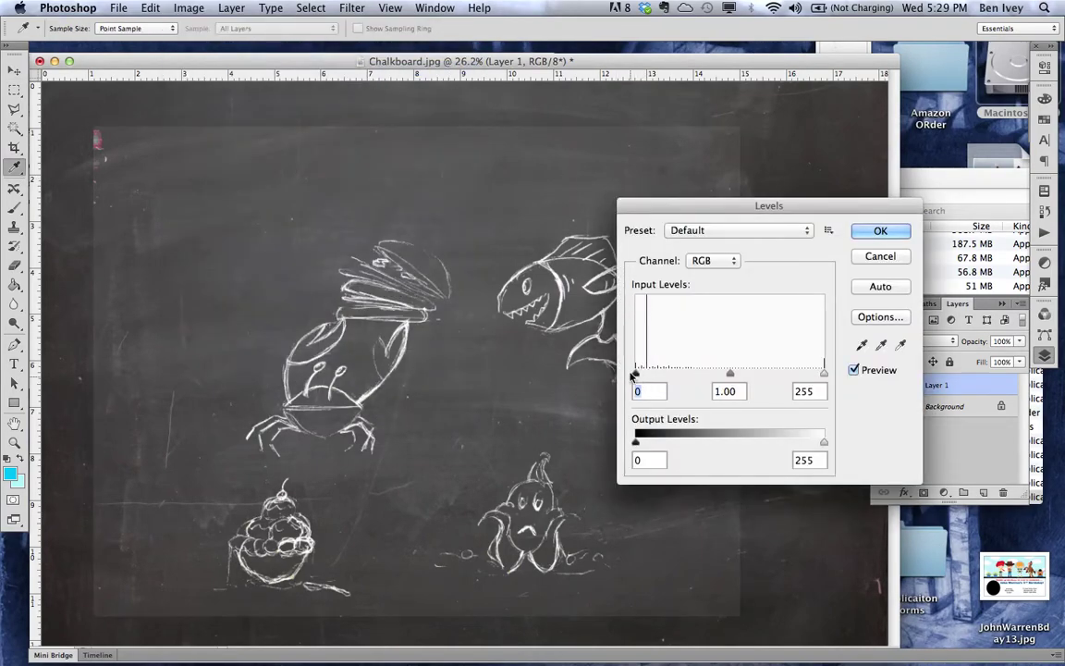
pyautogui.moveTo(635, 373); pyautogui.dragTo(664, 375)
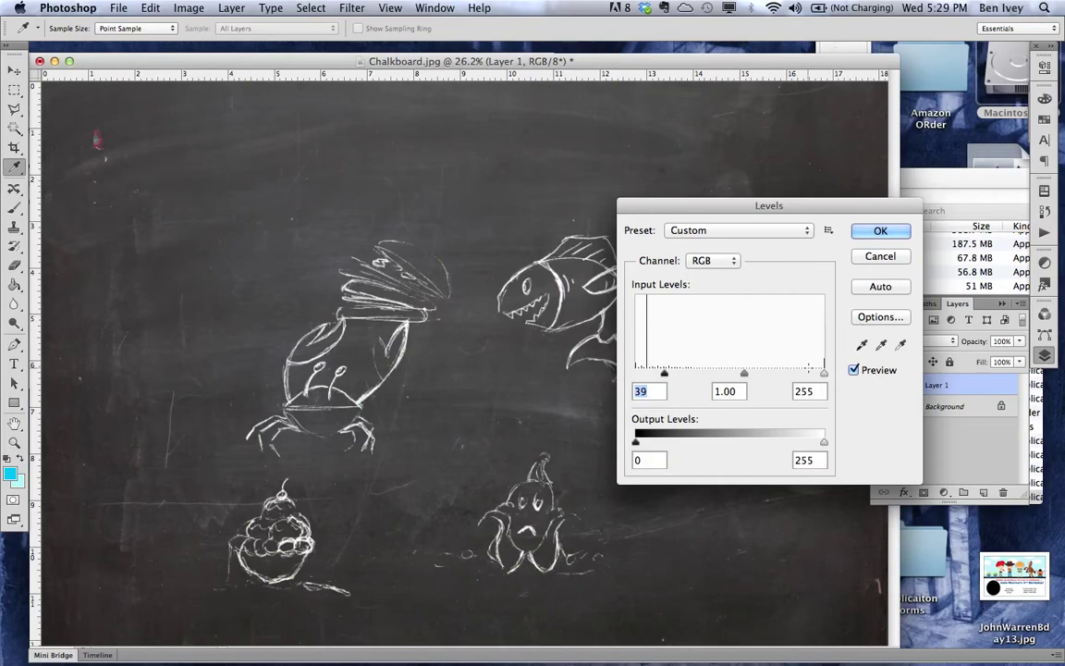
pyautogui.moveTo(824, 373); pyautogui.dragTo(814, 374)
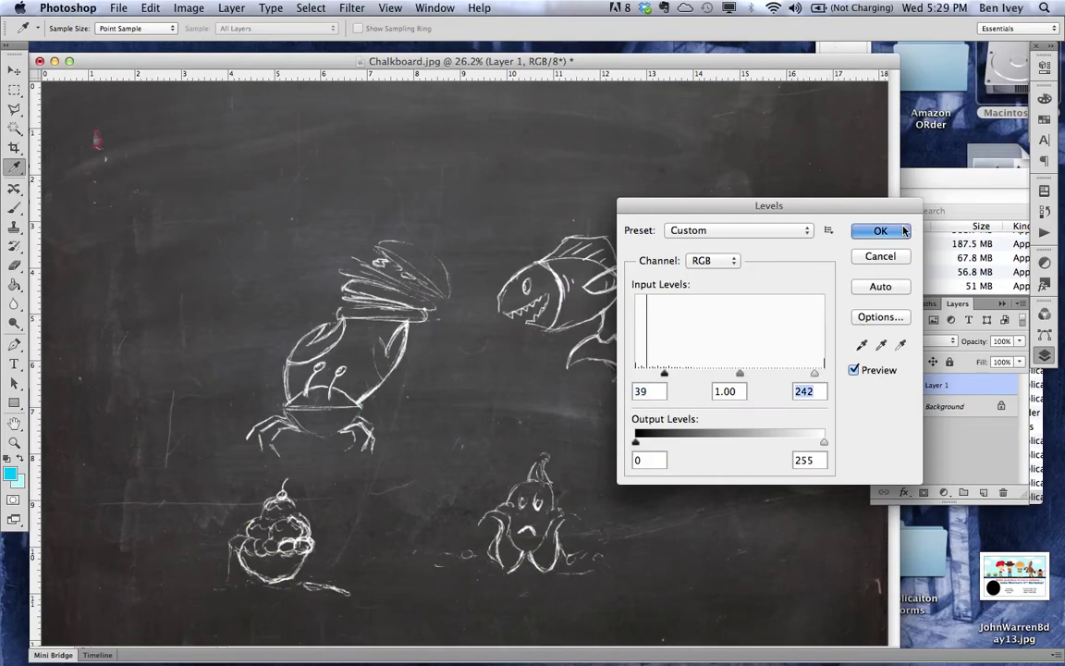
pyautogui.click(880, 231)
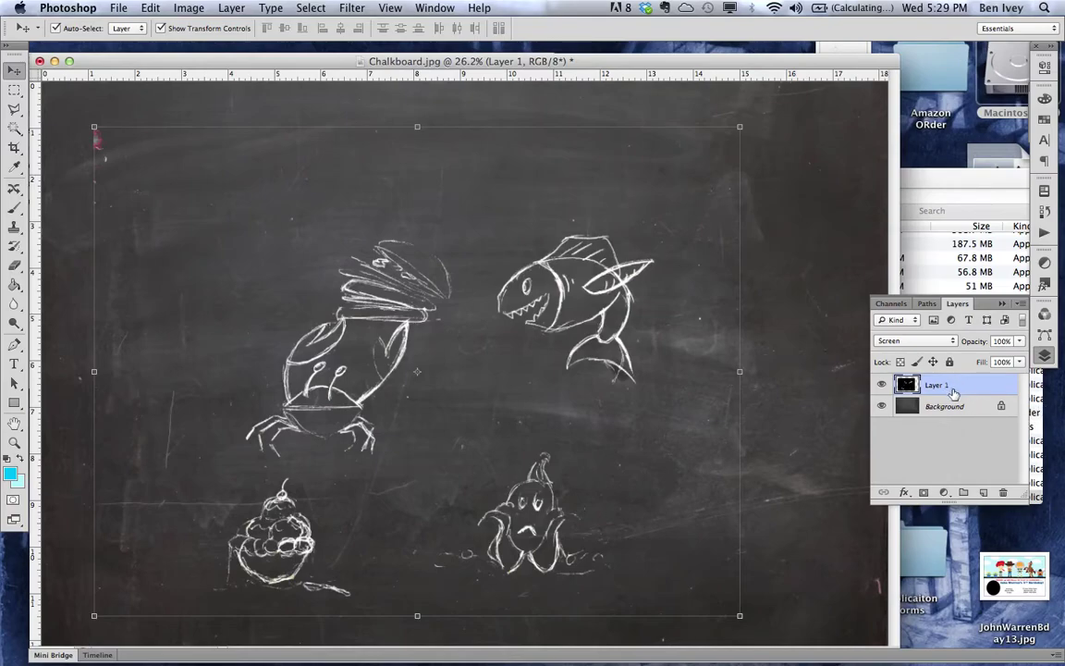
# Create a new layer above the sketch, clipped to the sketch layer and using the Multiply blending mode.
pyautogui.click(983, 491)
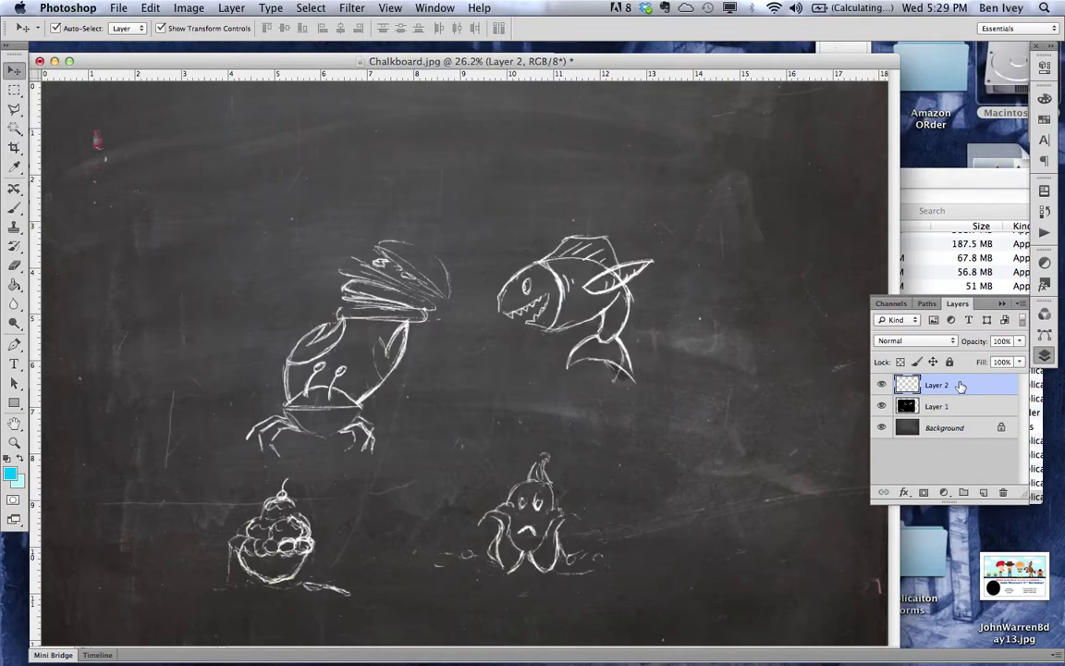
pyautogui.moveTo(955, 392); pyautogui.dragTo(954, 405)
pyautogui.keyDown('alt'); pyautogui.click(958, 399); pyautogui.keyUp('alt')
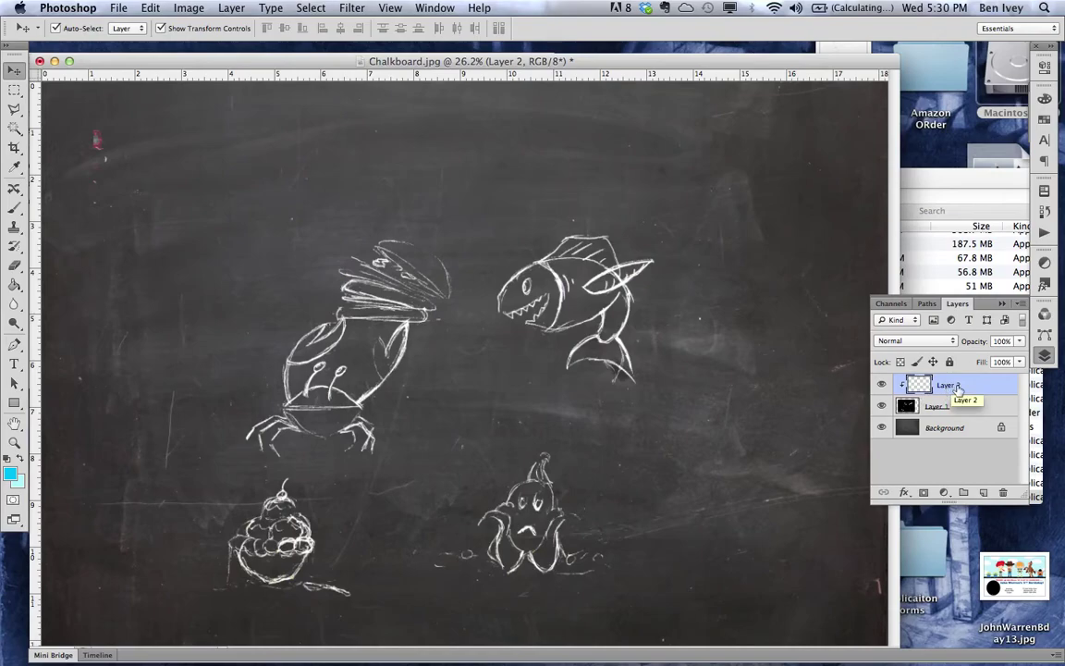
pyautogui.click(913, 342)
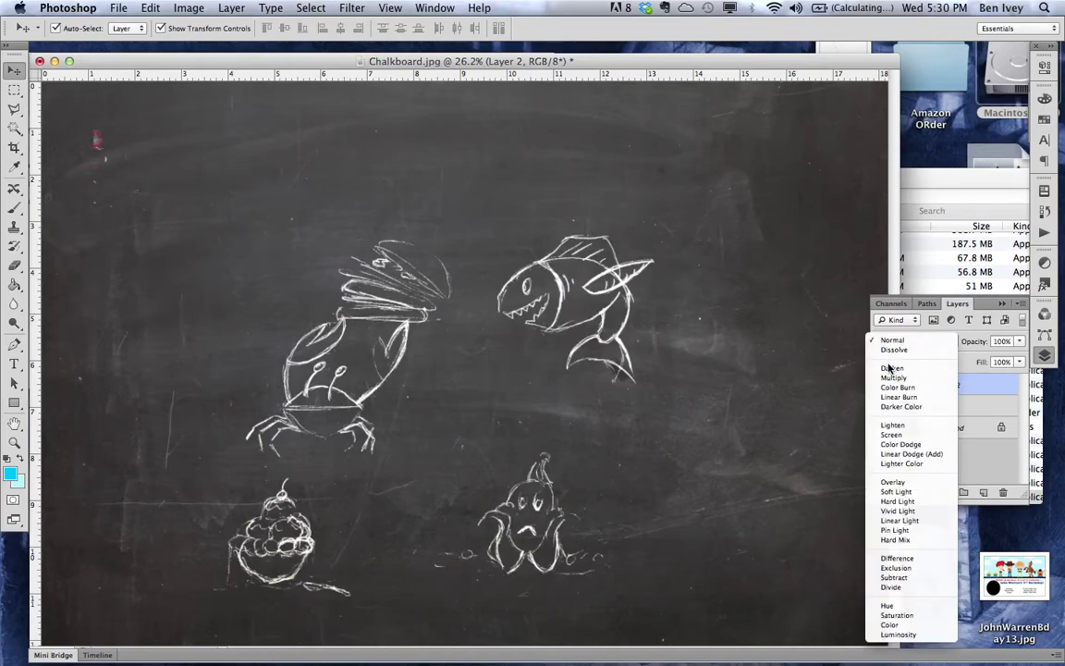
pyautogui.click(889, 379)
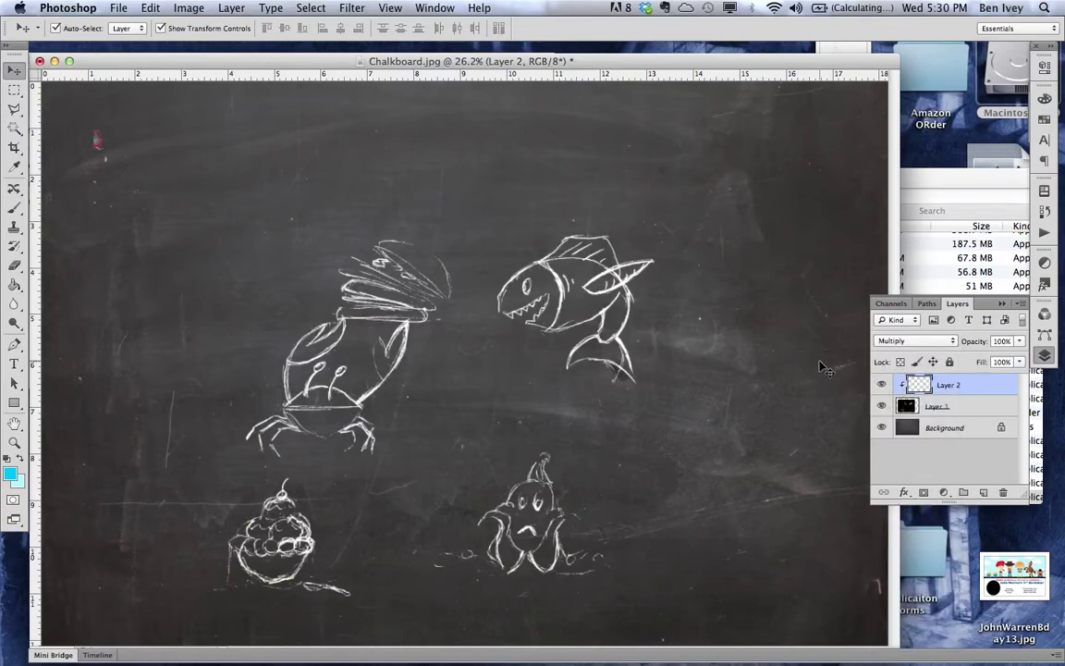
# Set up the Brush tool with a hard round tip at a size of 144 px.
pyautogui.click(15, 209)
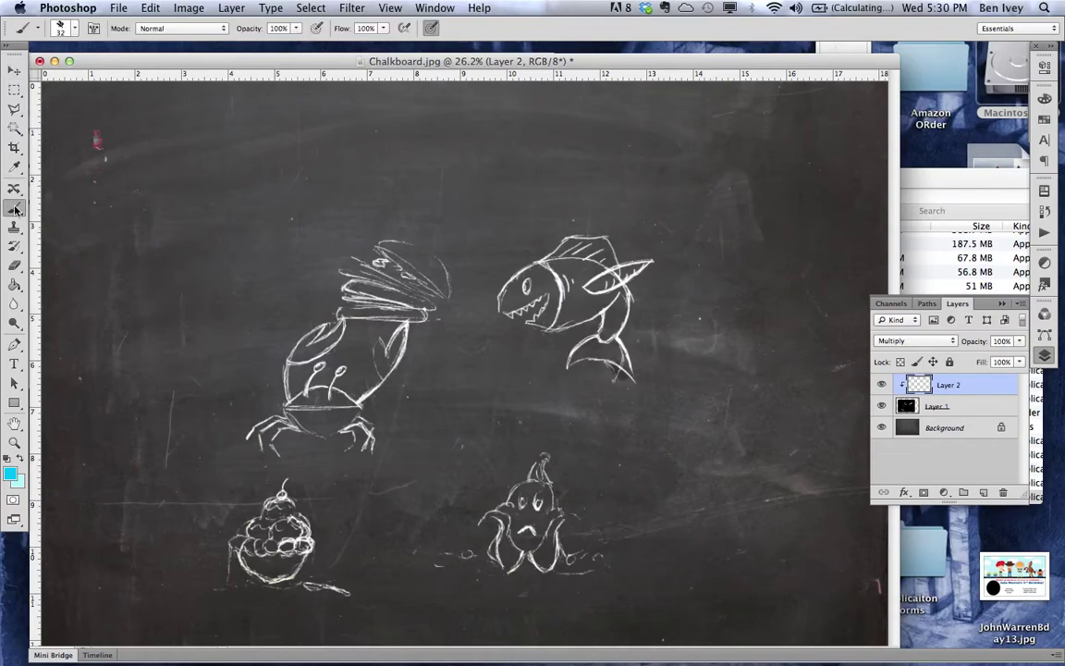
pyautogui.click(69, 30)
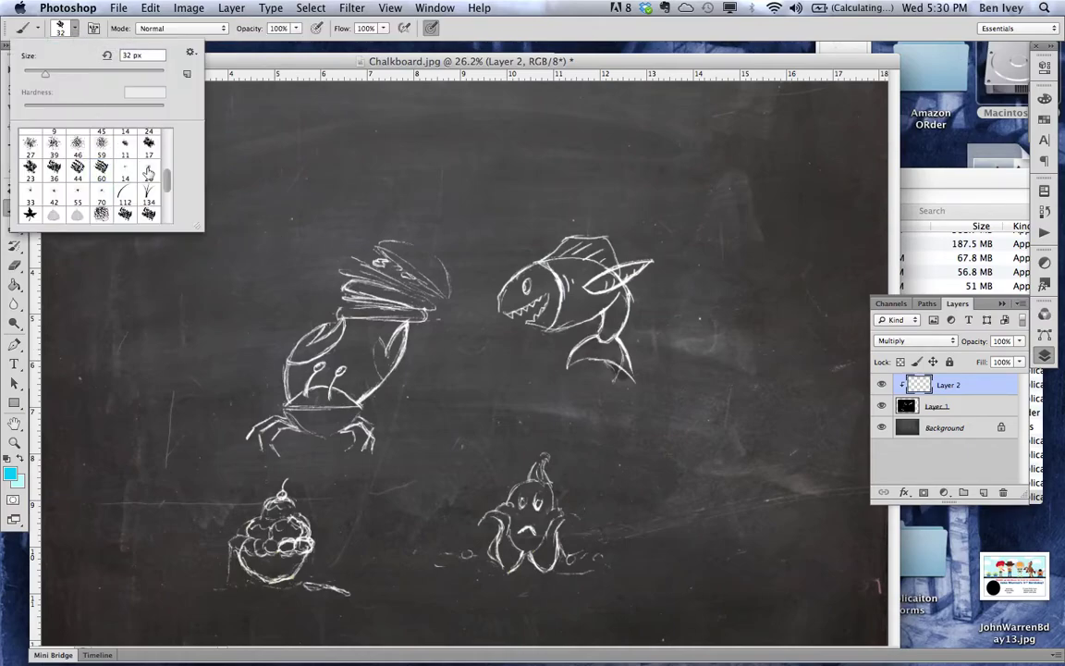
pyautogui.scroll(10, 148, 161)
pyautogui.click(100, 141)
pyautogui.moveTo(73, 83); pyautogui.dragTo(103, 81)
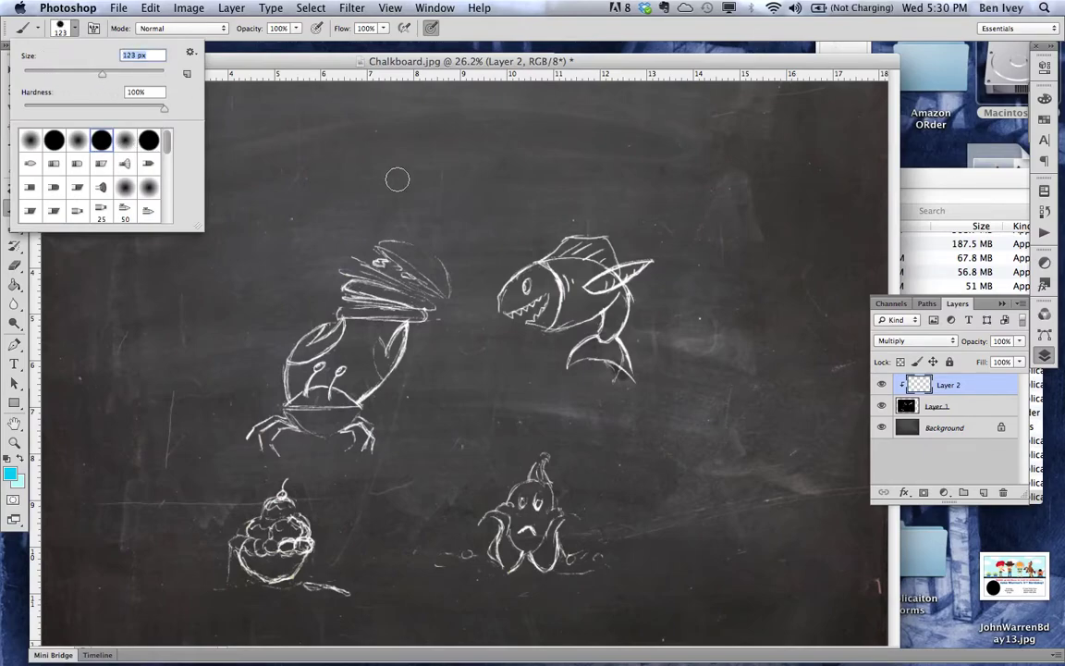
pyautogui.press('Return')
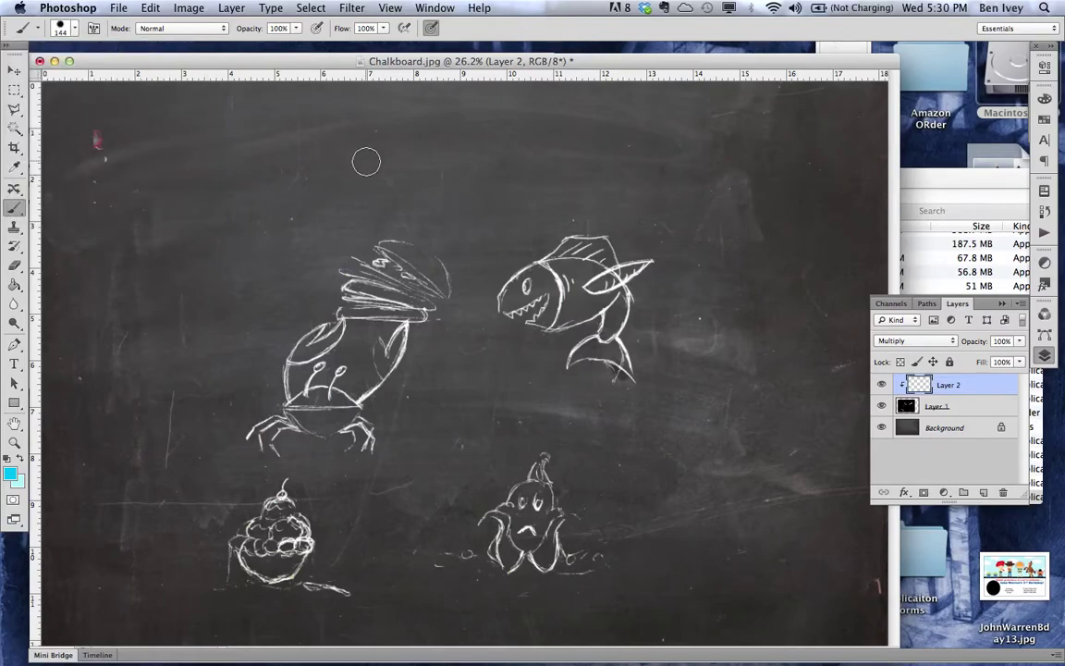
# Paint over the whole fish drawing on the clipped Multiply layer in green to color its chalk lines.
pyautogui.click(1045, 121)
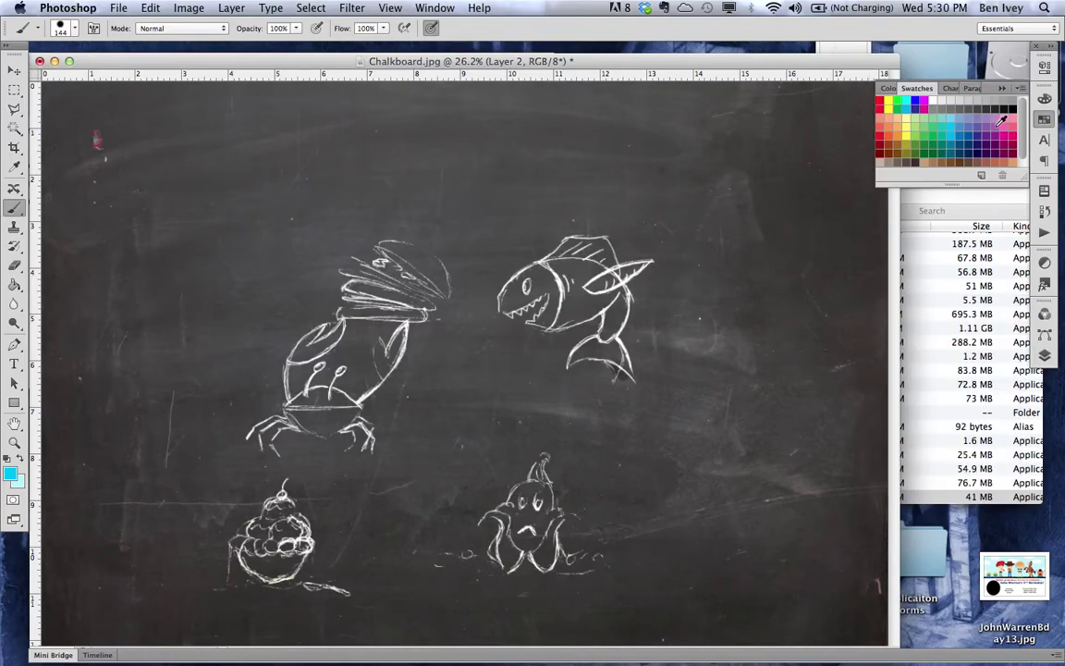
pyautogui.click(938, 129)
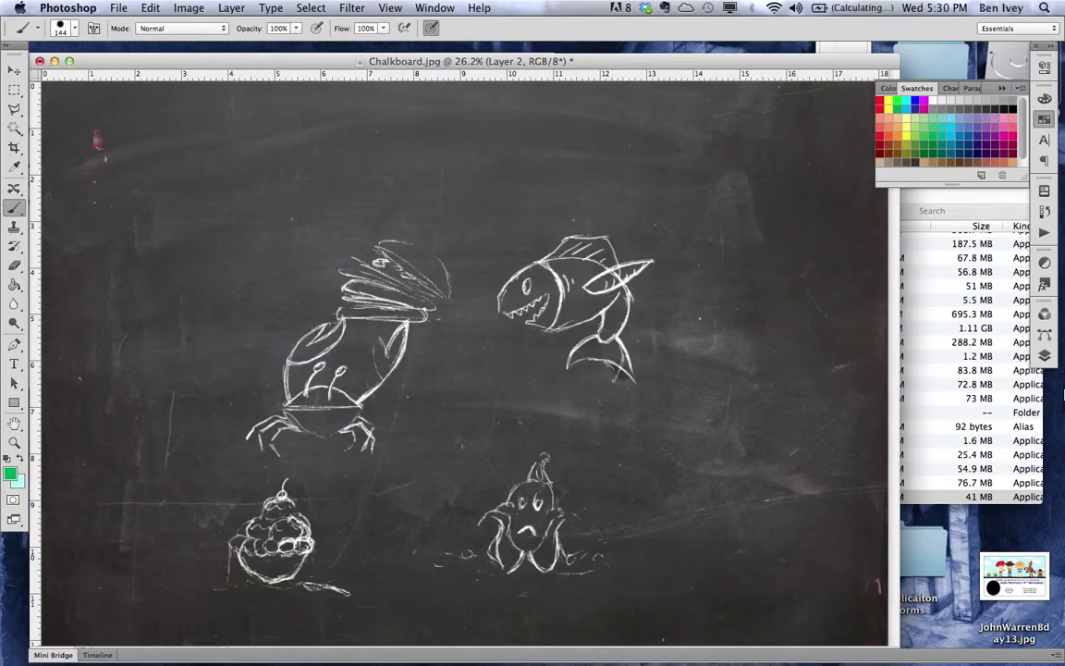
pyautogui.click(1045, 354)
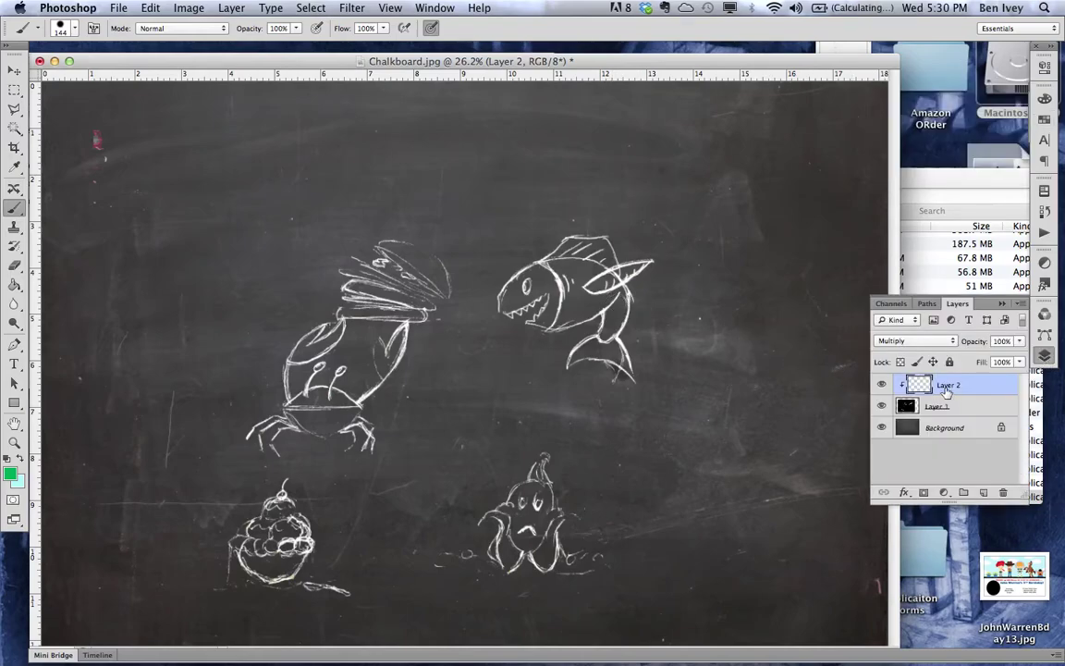
pyautogui.moveTo(526, 269)
pyautogui.mouseDown()
pyautogui.moveTo(502, 298)
pyautogui.moveTo(540, 284)
pyautogui.moveTo(512, 325)
pyautogui.moveTo(535, 328)
pyautogui.moveTo(550, 315)
pyautogui.moveTo(578, 243)
pyautogui.moveTo(610, 234)
pyautogui.moveTo(597, 267)
pyautogui.moveTo(607, 272)
pyautogui.moveTo(603, 298)
pyautogui.moveTo(581, 301)
pyautogui.moveTo(587, 330)
pyautogui.moveTo(627, 313)
pyautogui.moveTo(588, 338)
pyautogui.moveTo(595, 351)
pyautogui.moveTo(622, 368)
pyautogui.mouseUp()
pyautogui.moveTo(561, 267)
pyautogui.mouseDown()
pyautogui.moveTo(599, 308)
pyautogui.moveTo(577, 329)
pyautogui.moveTo(531, 299)
pyautogui.moveTo(543, 285)
pyautogui.moveTo(601, 273)
pyautogui.moveTo(601, 315)
pyautogui.mouseUp()
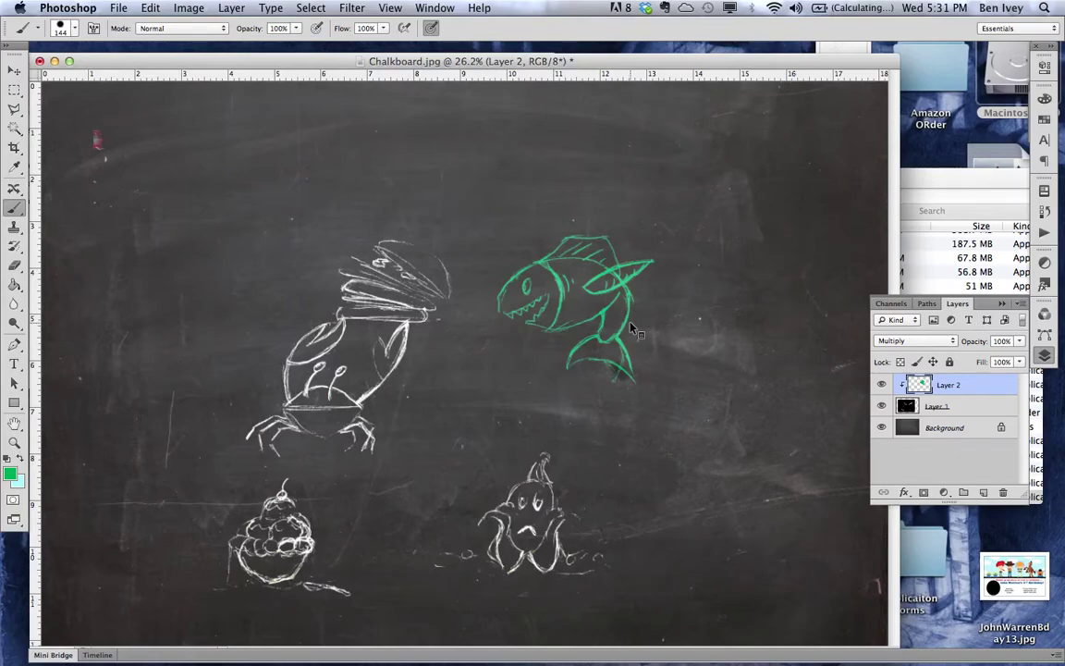
# Create a new layer directly above the Background layer and set its blending mode to Screen.
pyautogui.click(982, 433)
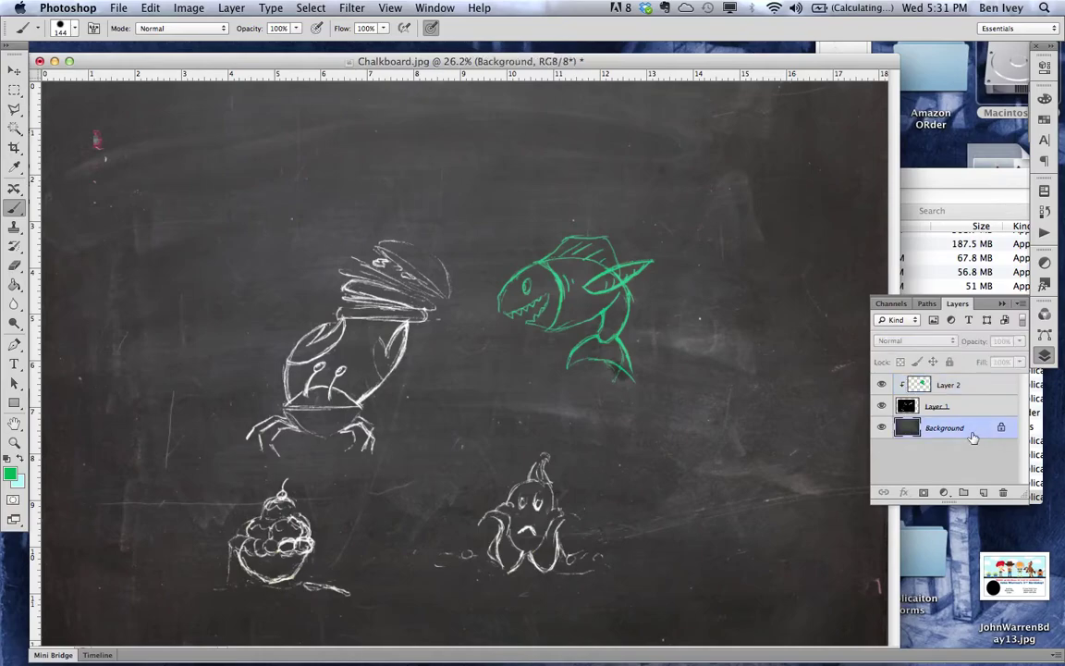
pyautogui.click(983, 490)
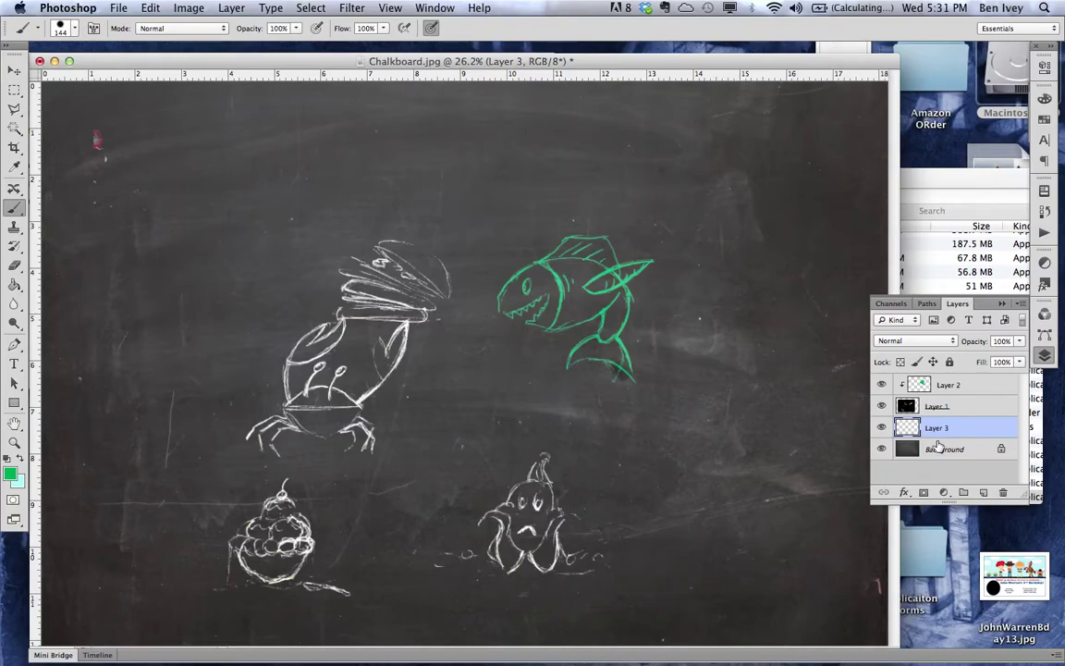
pyautogui.click(912, 342)
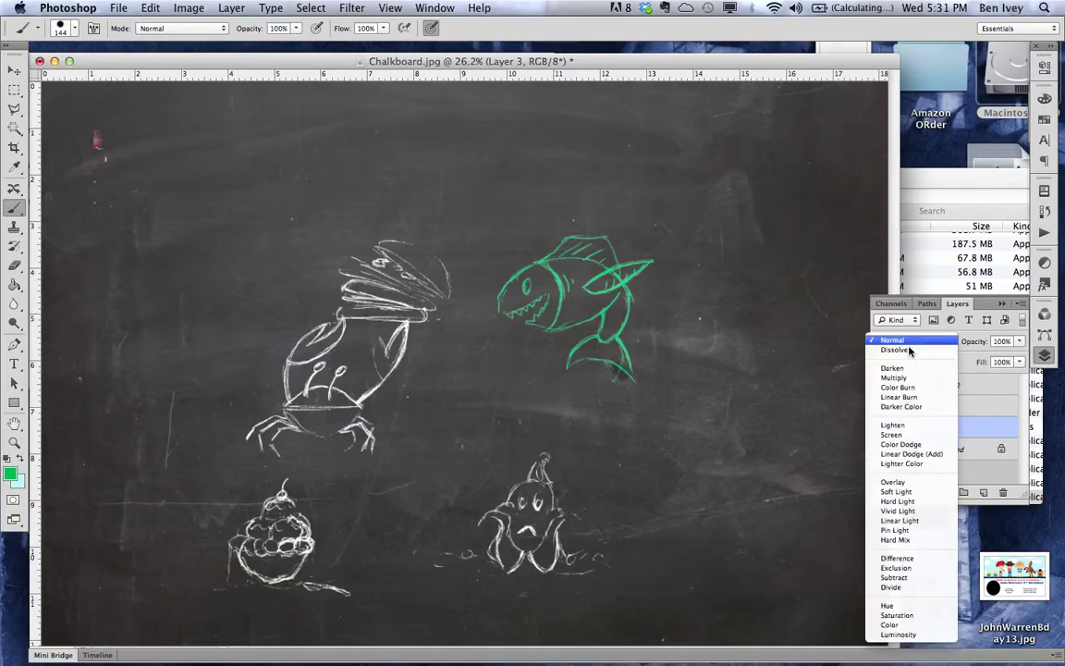
pyautogui.click(897, 435)
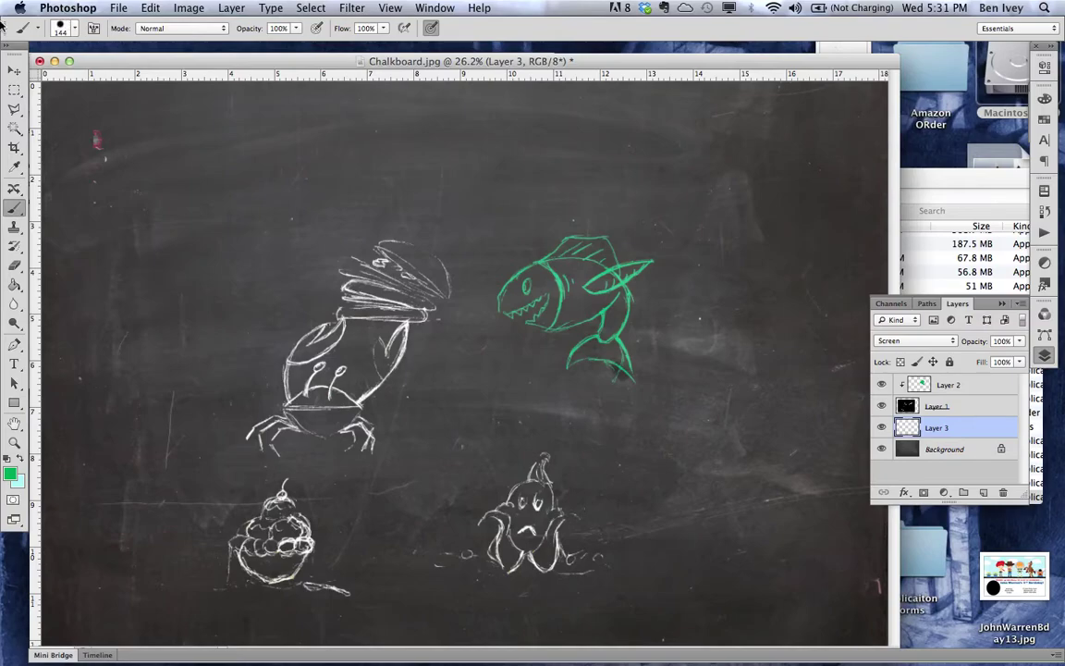
# Choose the rough textured 60 px brush tip for the Brush tool and set its size to 88 px.
pyautogui.click(61, 28)
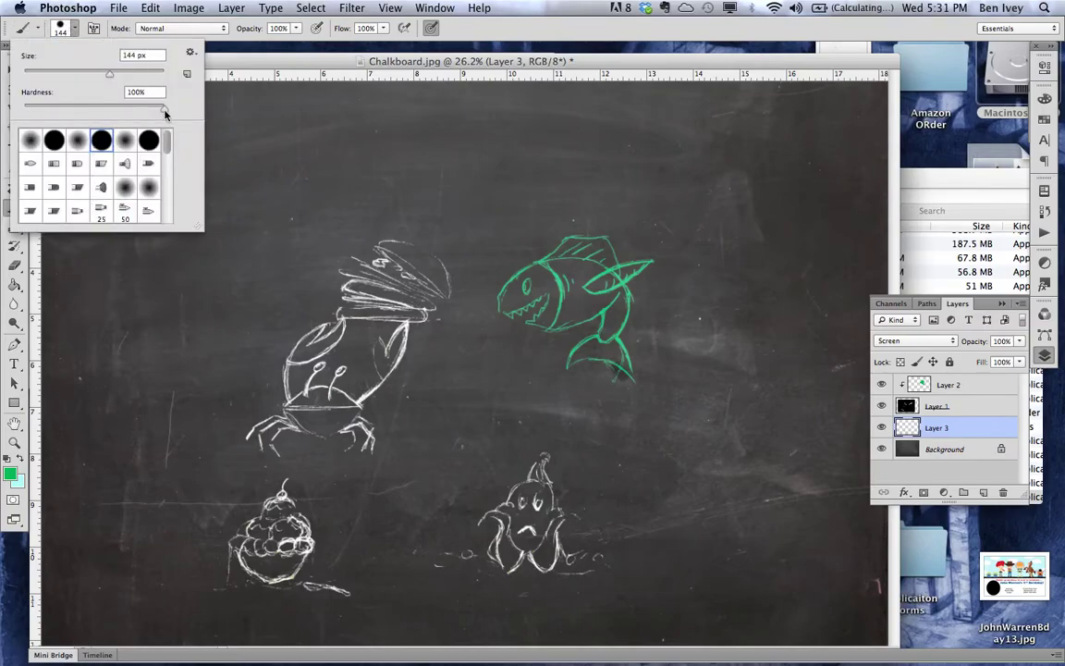
pyautogui.moveTo(168, 139); pyautogui.dragTo(169, 174)
pyautogui.click(100, 190)
pyautogui.moveTo(66, 78); pyautogui.dragTo(85, 83)
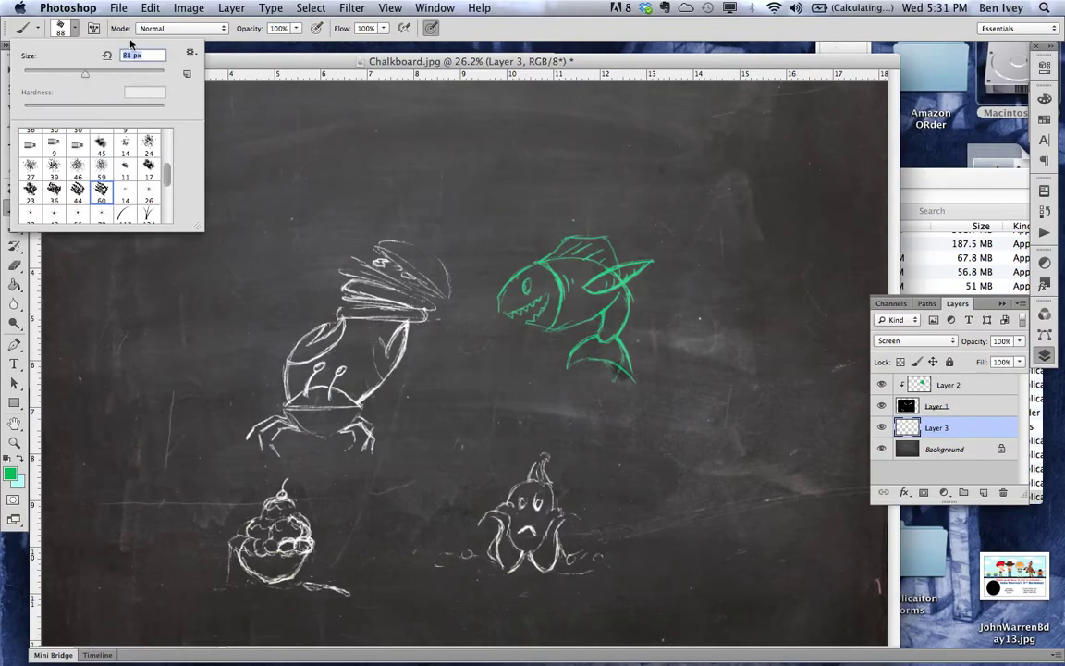
pyautogui.click(74, 30)
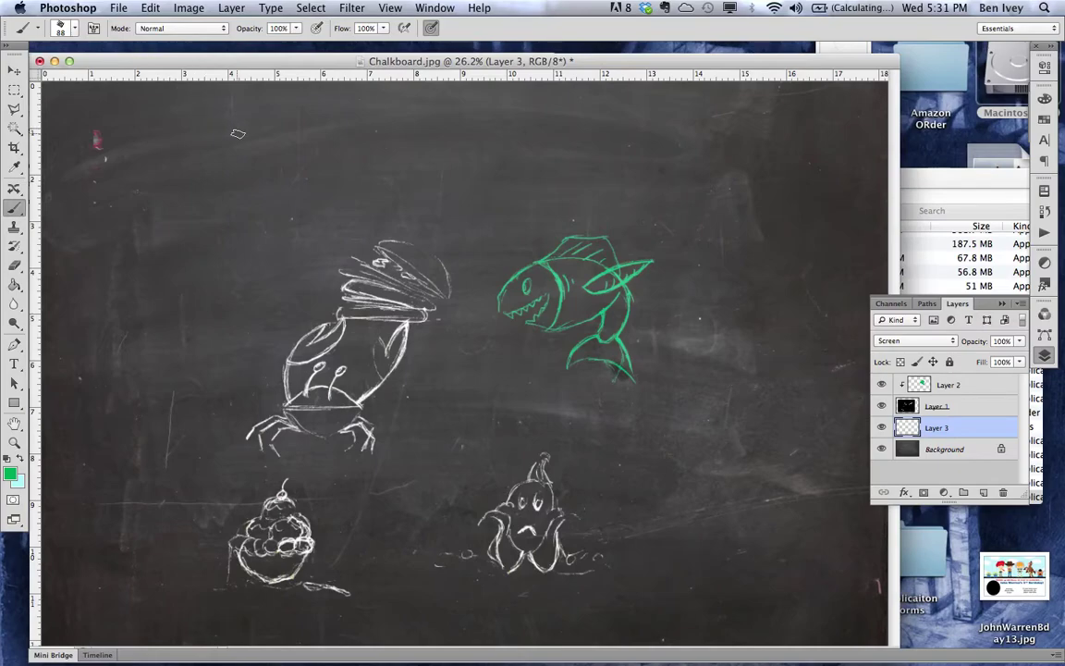
# Enlarge the brush to 250 px, try green test strokes above the drawings and undo them.
pyautogui.press(']')
pyautogui.press(']')
pyautogui.press(']')
pyautogui.press(']')
pyautogui.press(']')
pyautogui.press(']')
pyautogui.press(']')
pyautogui.moveTo(462, 157)
pyautogui.mouseDown()
pyautogui.moveTo(536, 213)
pyautogui.moveTo(618, 187)
pyautogui.mouseUp()
pyautogui.press('super+z')
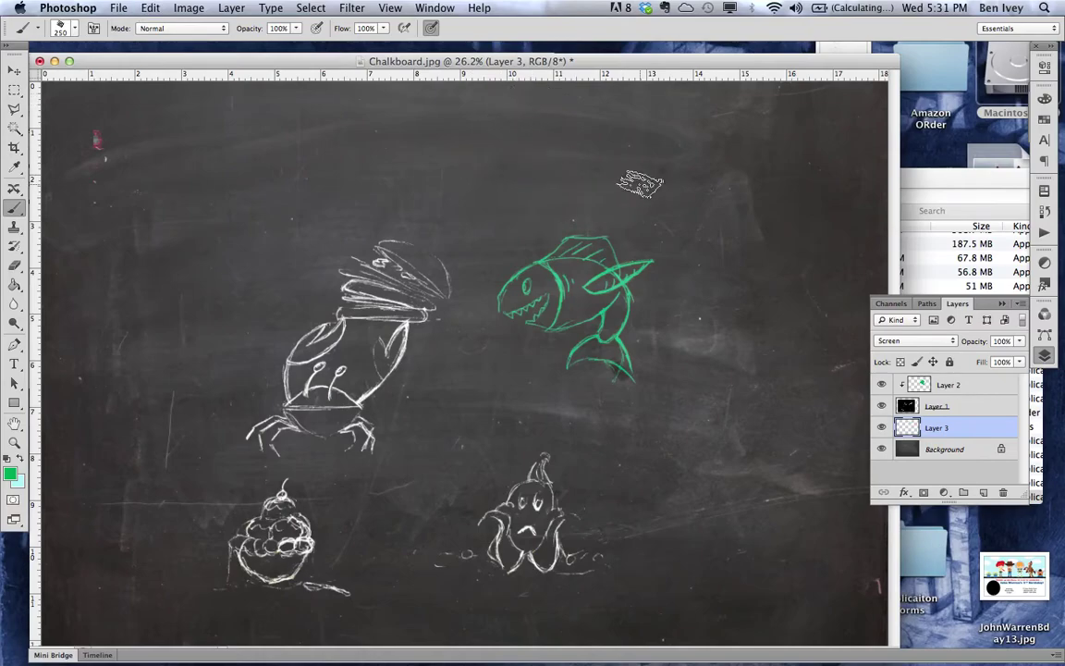
pyautogui.press('super+plus')
pyautogui.moveTo(515, 125)
pyautogui.mouseDown()
pyautogui.moveTo(601, 143)
pyautogui.moveTo(518, 106)
pyautogui.moveTo(402, 125)
pyautogui.moveTo(494, 184)
pyautogui.moveTo(546, 196)
pyautogui.moveTo(619, 130)
pyautogui.moveTo(730, 138)
pyautogui.moveTo(664, 174)
pyautogui.mouseUp()
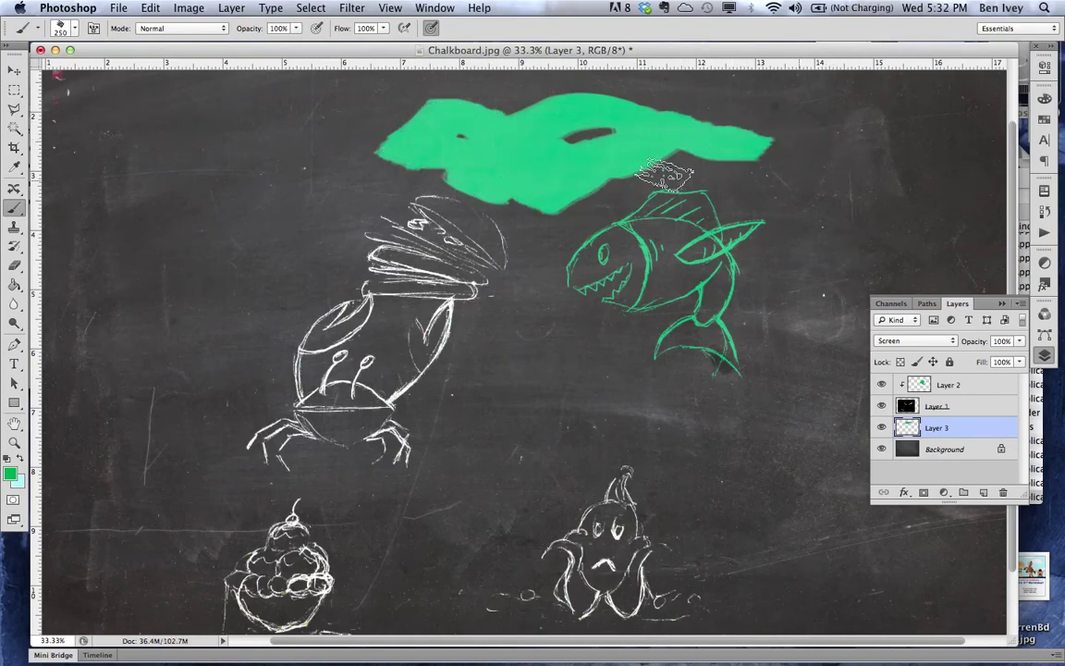
pyautogui.press('super+z')
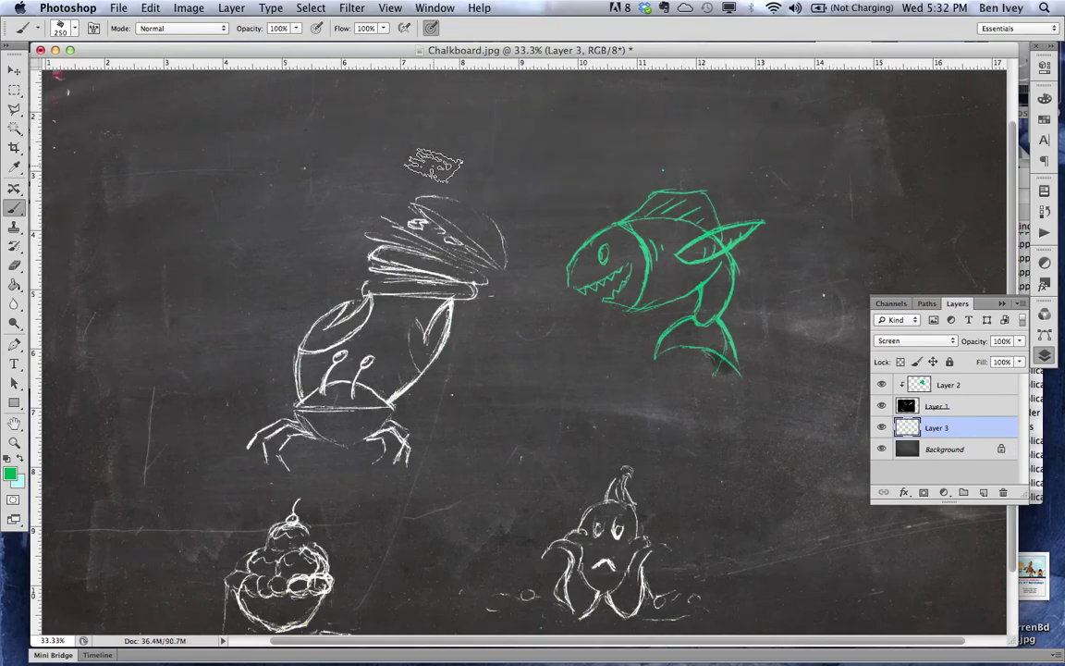
# Reduce the brush to 175 px, try another stroke in the empty area above the drawings and undo it.
pyautogui.press('[')
pyautogui.press('[')
pyautogui.click(484, 148)
pyautogui.moveTo(484, 148)
pyautogui.mouseDown()
pyautogui.moveTo(530, 163)
pyautogui.moveTo(595, 146)
pyautogui.mouseUp()
pyautogui.press('super+z')
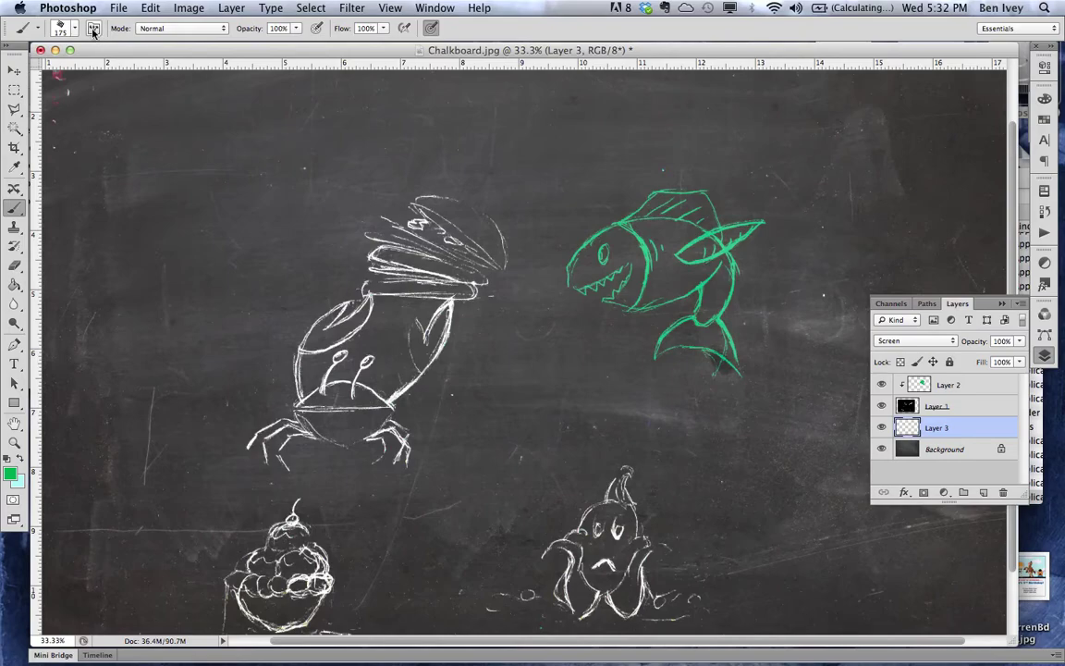
# Set the brush tip's spacing to 93%, test it with a scribble above the fish and undo the scribble.
pyautogui.click(94, 29)
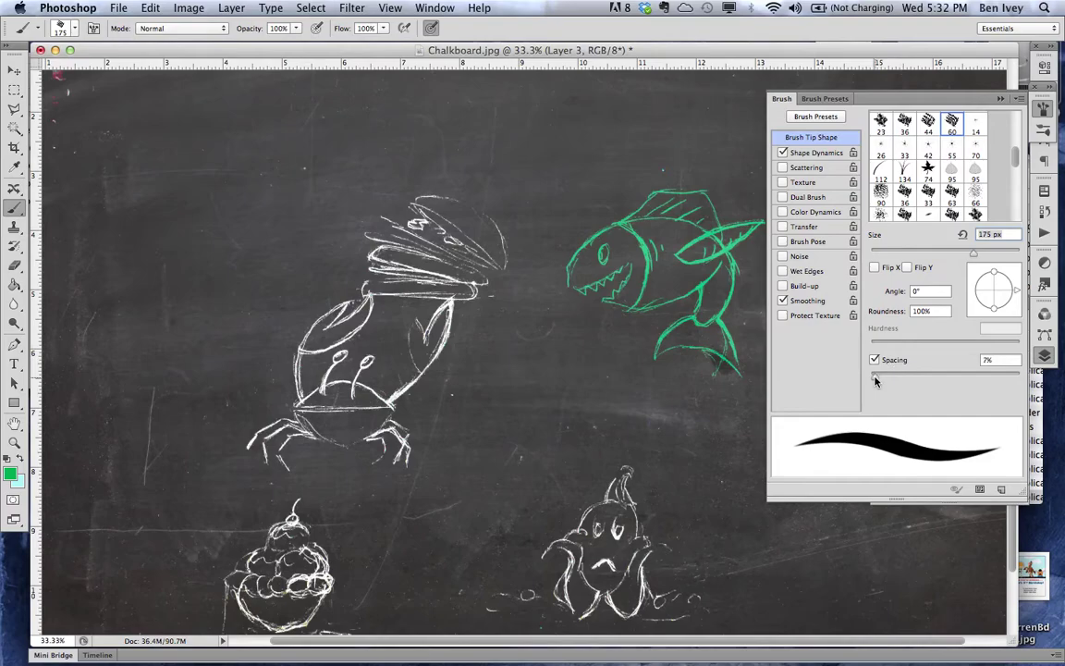
pyautogui.moveTo(876, 381); pyautogui.dragTo(880, 380)
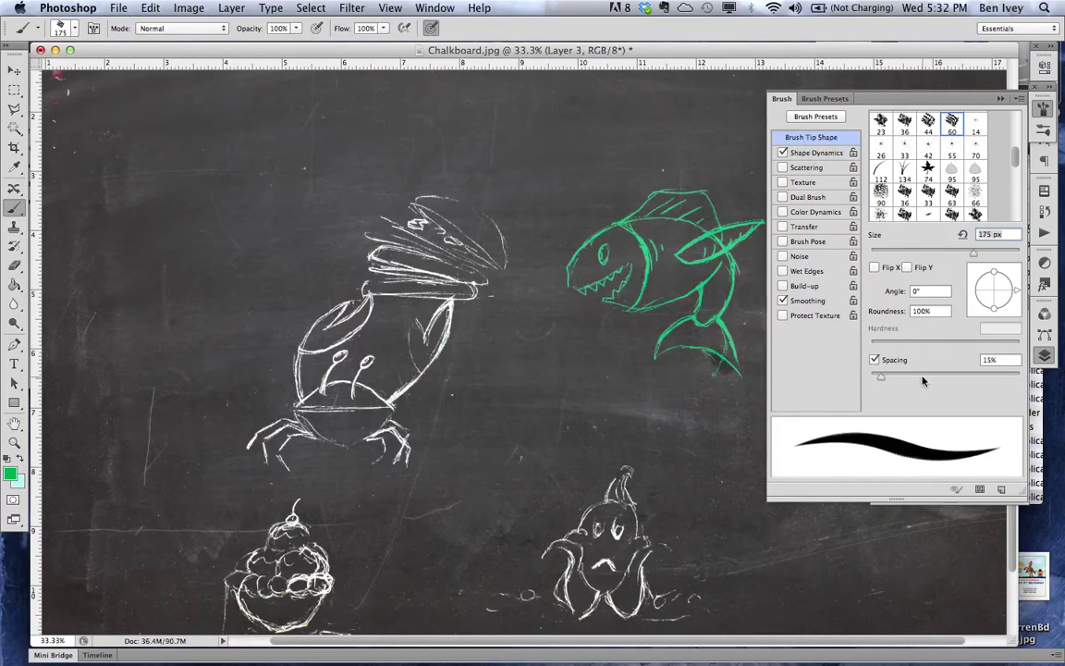
pyautogui.moveTo(885, 380); pyautogui.dragTo(940, 382)
pyautogui.moveTo(490, 181)
pyautogui.mouseDown()
pyautogui.moveTo(554, 164)
pyautogui.moveTo(544, 234)
pyautogui.moveTo(626, 168)
pyautogui.moveTo(605, 208)
pyautogui.moveTo(675, 161)
pyautogui.moveTo(677, 177)
pyautogui.moveTo(601, 165)
pyautogui.moveTo(607, 112)
pyautogui.moveTo(521, 141)
pyautogui.moveTo(531, 140)
pyautogui.moveTo(528, 180)
pyautogui.moveTo(656, 144)
pyautogui.moveTo(532, 205)
pyautogui.moveTo(598, 169)
pyautogui.moveTo(616, 176)
pyautogui.moveTo(598, 157)
pyautogui.moveTo(484, 146)
pyautogui.moveTo(471, 165)
pyautogui.moveTo(489, 200)
pyautogui.mouseUp()
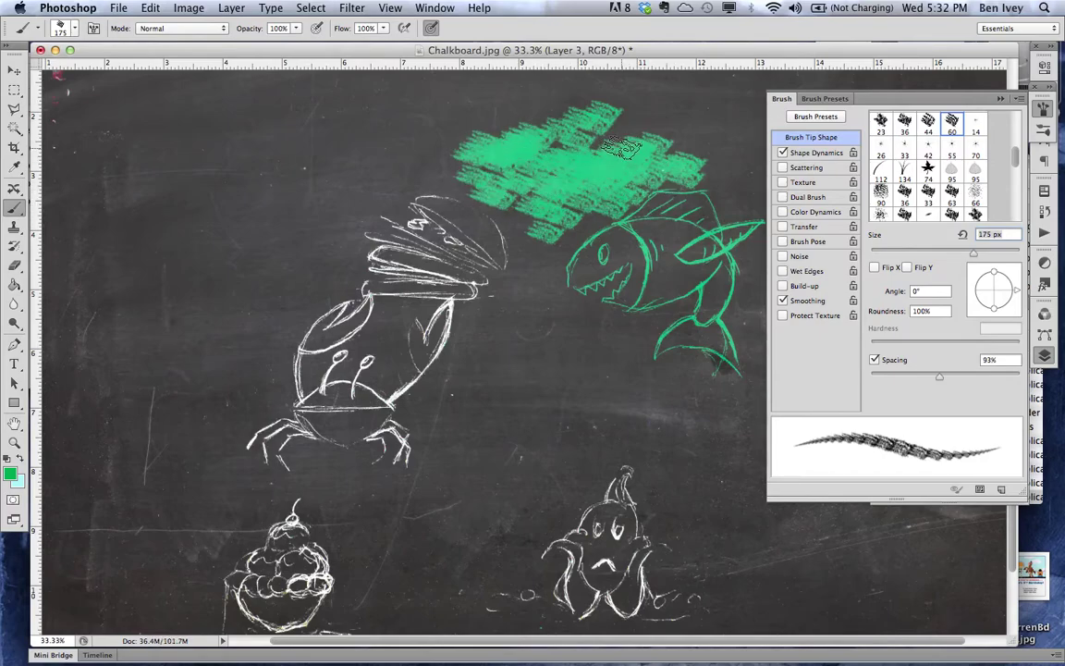
pyautogui.press('super+z')
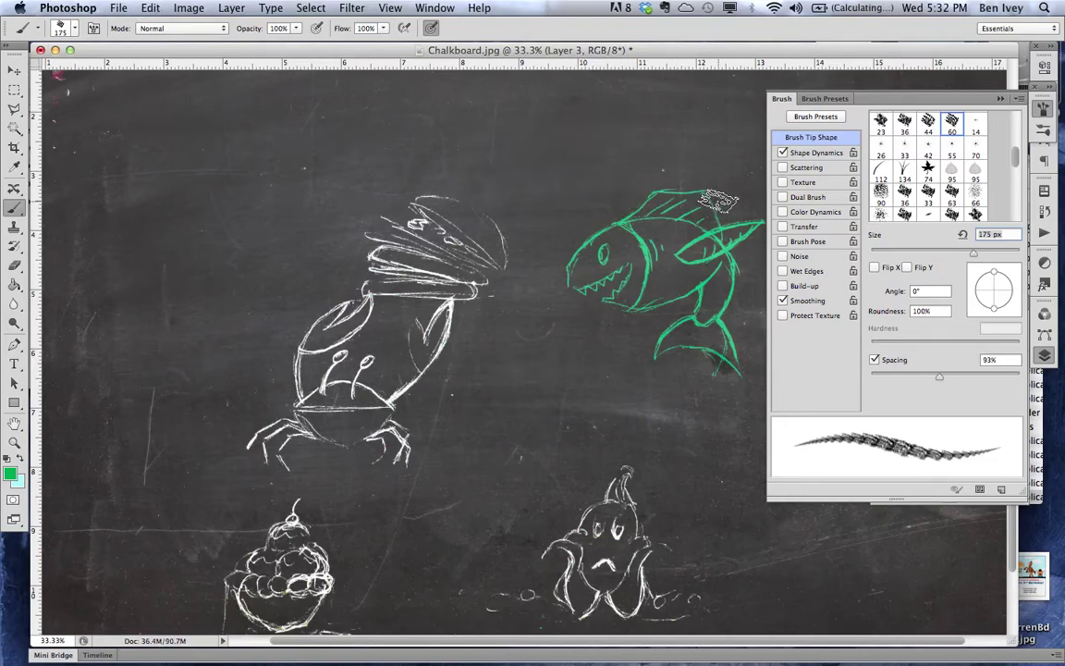
# Set the brush's Size Jitter to 70% in Shape Dynamics, test it with a scribble and undo the scribble.
pyautogui.click(813, 153)
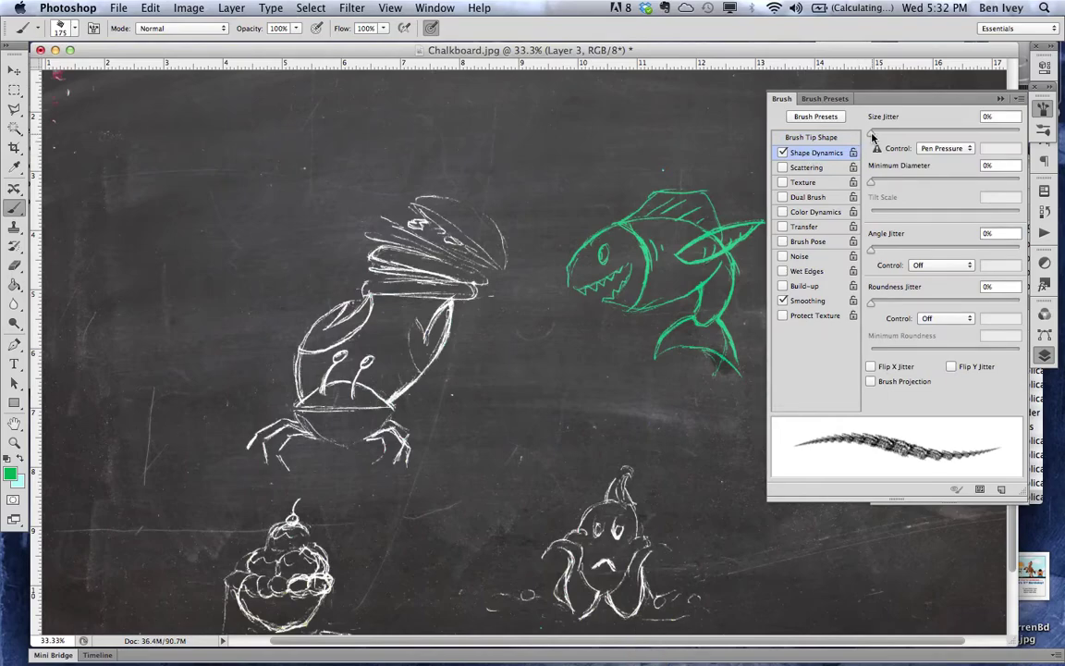
pyautogui.moveTo(872, 136); pyautogui.dragTo(975, 139)
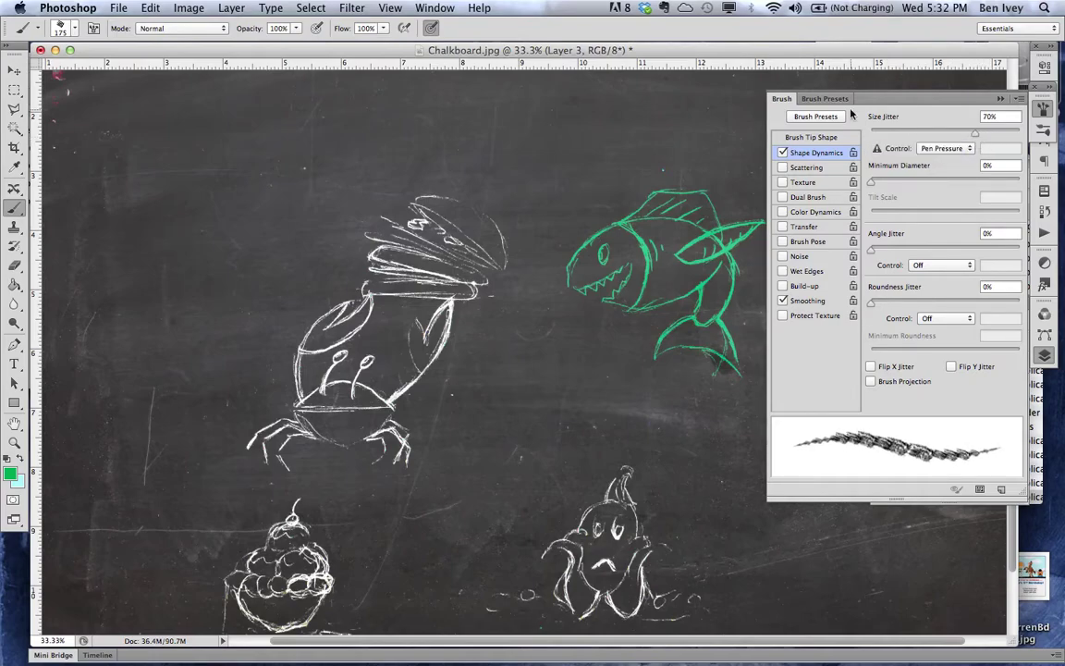
pyautogui.moveTo(495, 148)
pyautogui.mouseDown()
pyautogui.moveTo(512, 189)
pyautogui.moveTo(611, 159)
pyautogui.moveTo(624, 167)
pyautogui.moveTo(597, 158)
pyautogui.moveTo(577, 131)
pyautogui.moveTo(481, 178)
pyautogui.mouseUp()
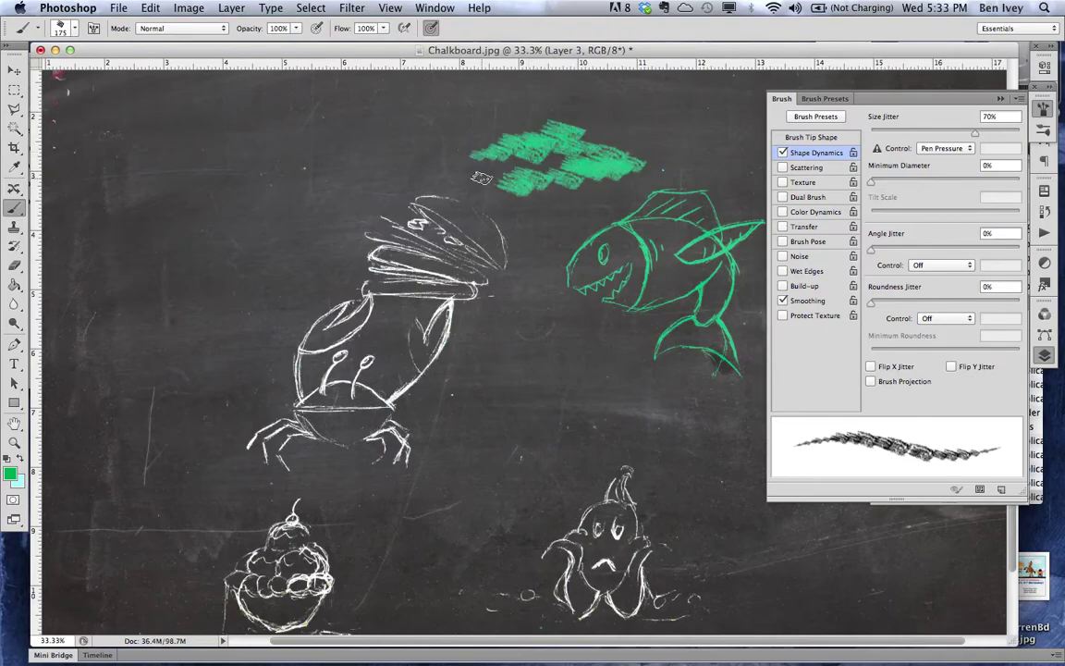
pyautogui.press('super+z')
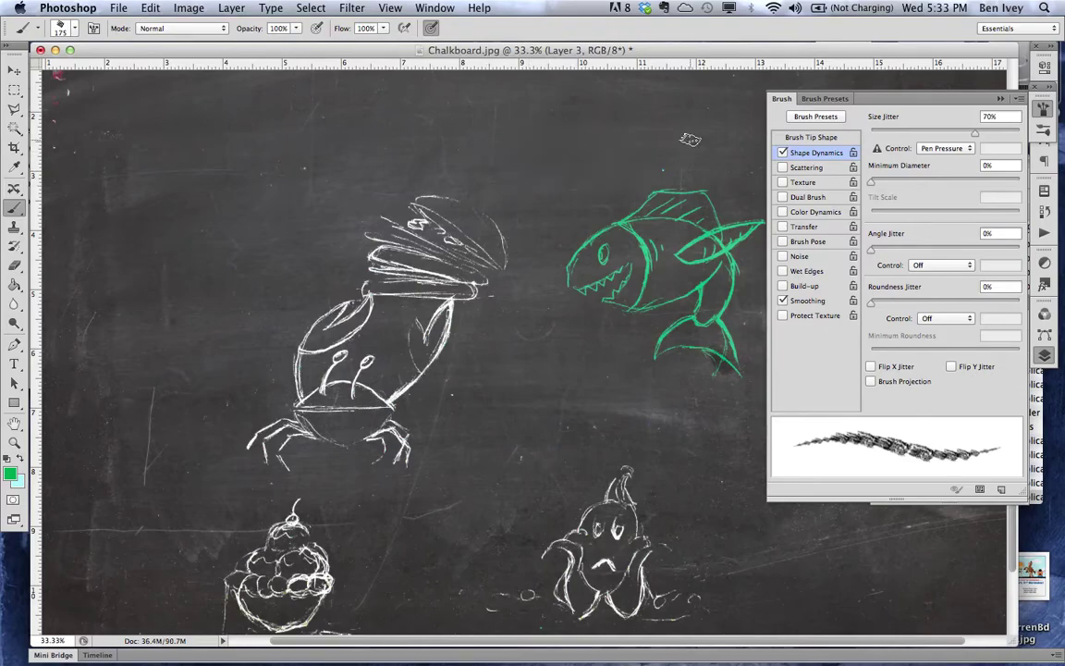
# Enable Scattering for the brush with a Scatter of 124% on both axes and a Count of 3.
pyautogui.click(810, 169)
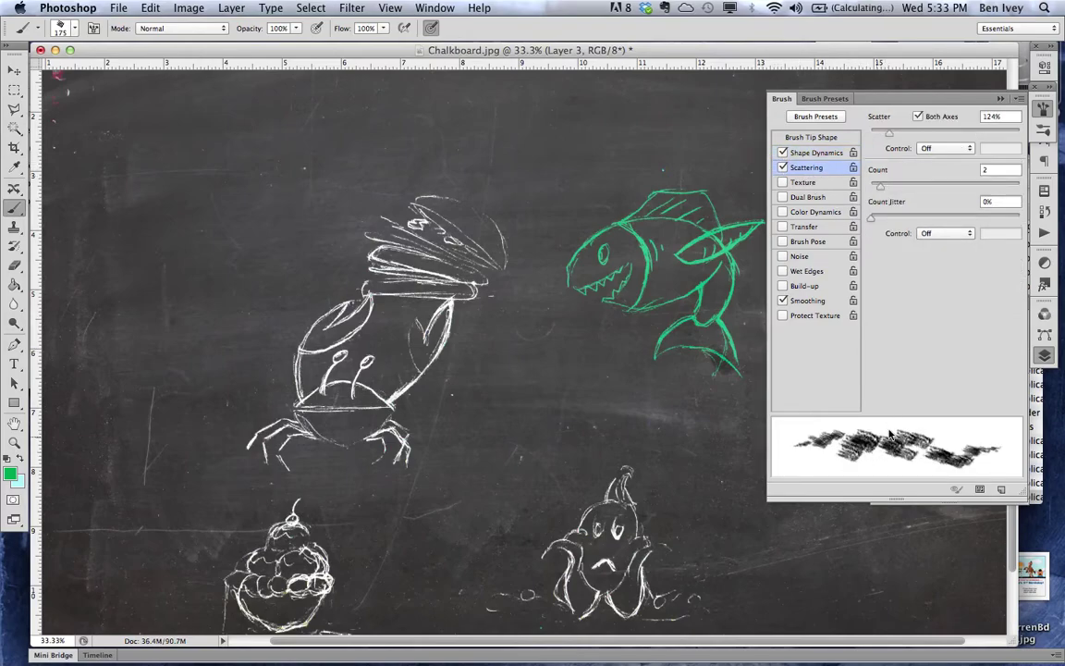
pyautogui.moveTo(891, 135); pyautogui.dragTo(886, 136)
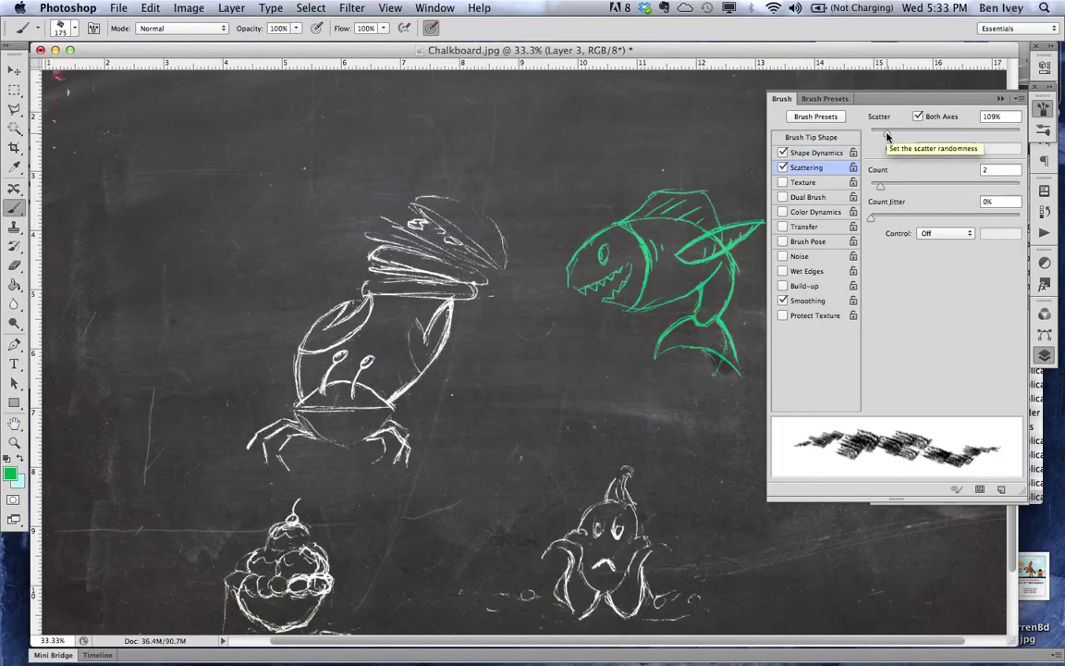
pyautogui.moveTo(880, 186)
pyautogui.mouseDown()
pyautogui.moveTo(899, 189)
pyautogui.moveTo(887, 189)
pyautogui.mouseUp()
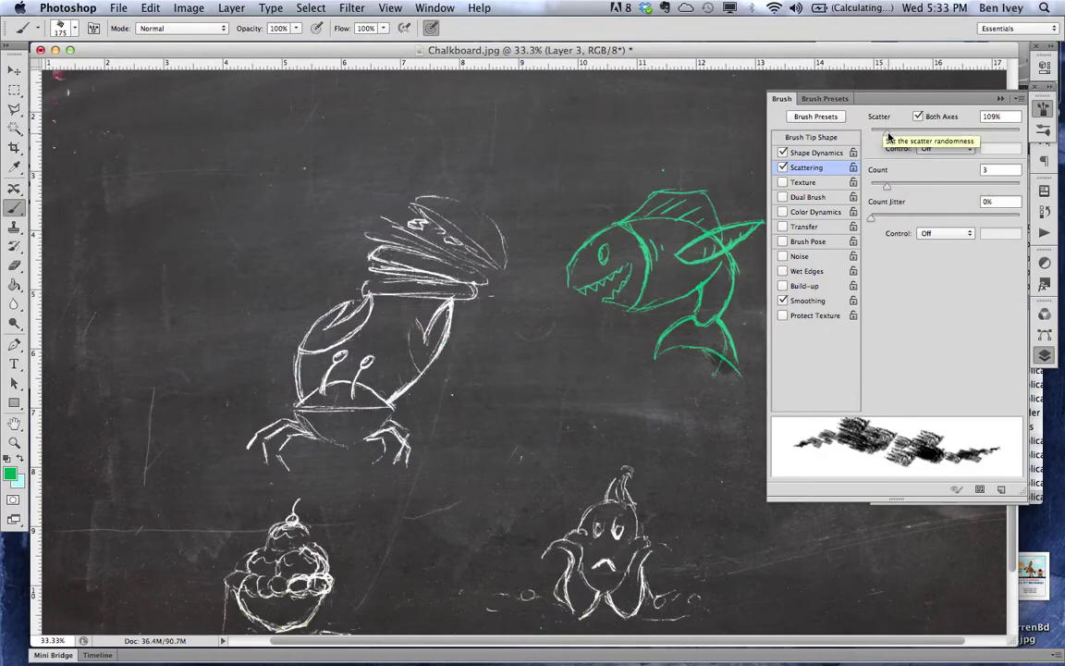
pyautogui.moveTo(887, 132); pyautogui.dragTo(890, 132)
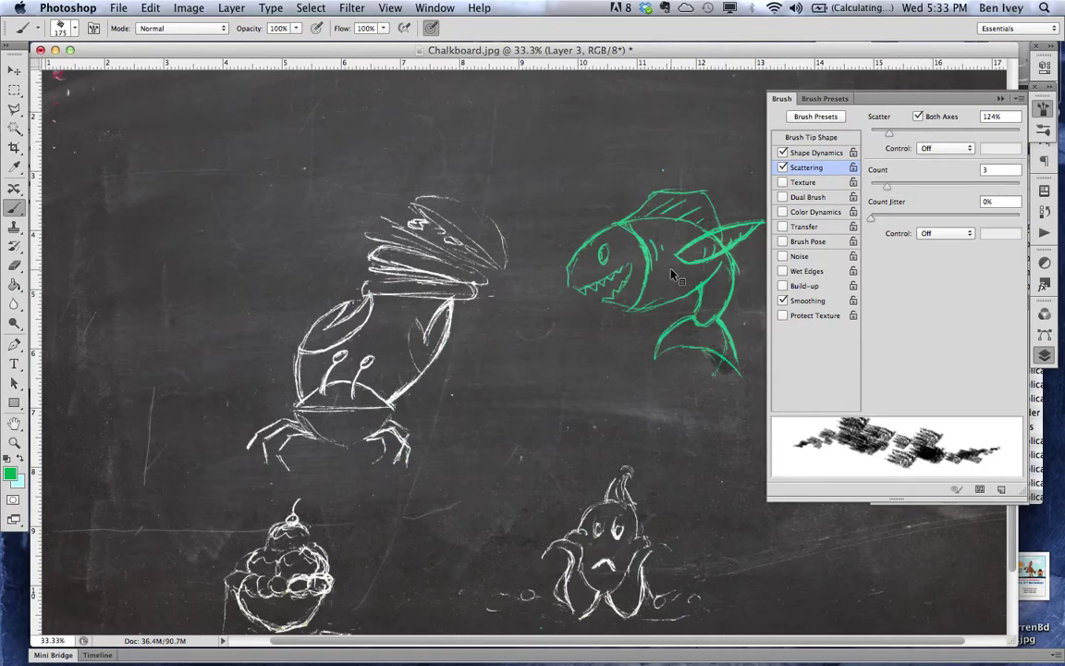
# Try an 80 px stroke along the fish's belly, undo it and set the brush's Scatter to 0%.
pyautogui.press('[')
pyautogui.moveTo(640, 304)
pyautogui.mouseDown()
pyautogui.moveTo(692, 289)
pyautogui.moveTo(697, 278)
pyautogui.moveTo(640, 304)
pyautogui.moveTo(713, 265)
pyautogui.mouseUp()
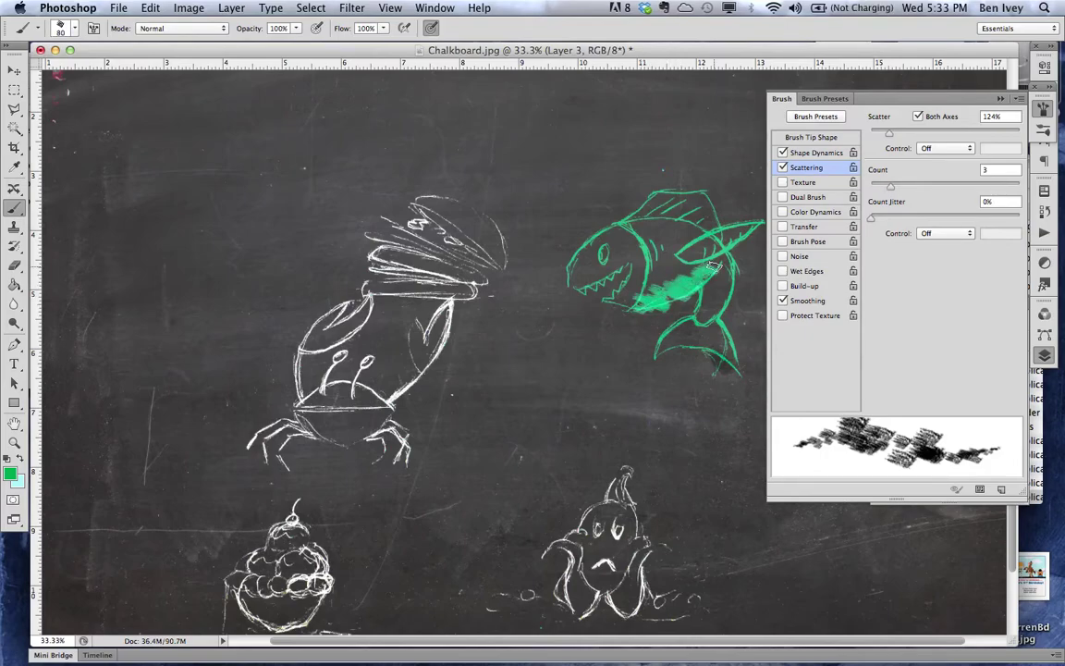
pyautogui.hotkey('ctrl', 'z')
pyautogui.moveTo(889, 133); pyautogui.dragTo(775, 122)
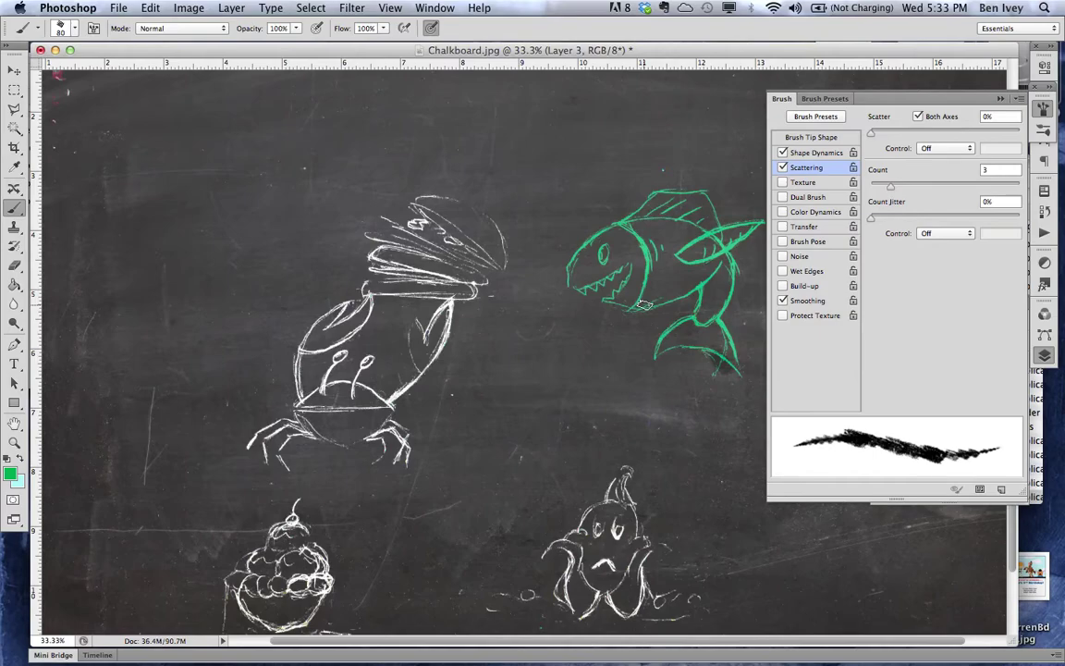
# Shade the fish's belly and the narrow part of its tail in green at 62% opacity with a 60 px brush.
pyautogui.hotkey('ctrl', '+')
pyautogui.hscroll(10, 642, 305)
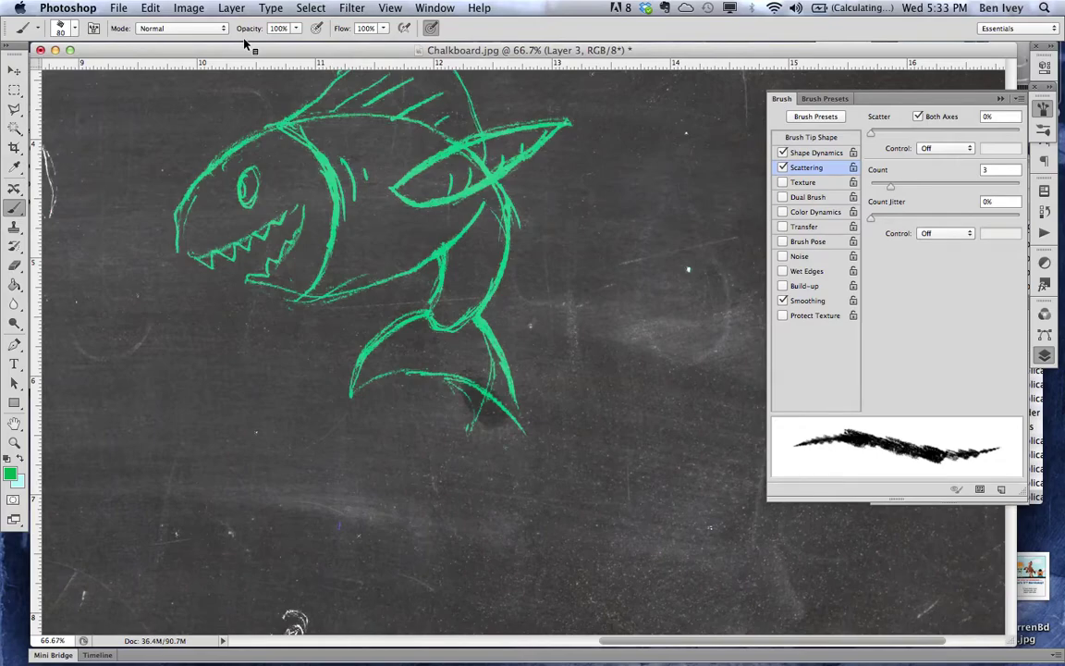
pyautogui.moveTo(249, 30); pyautogui.dragTo(224, 34)
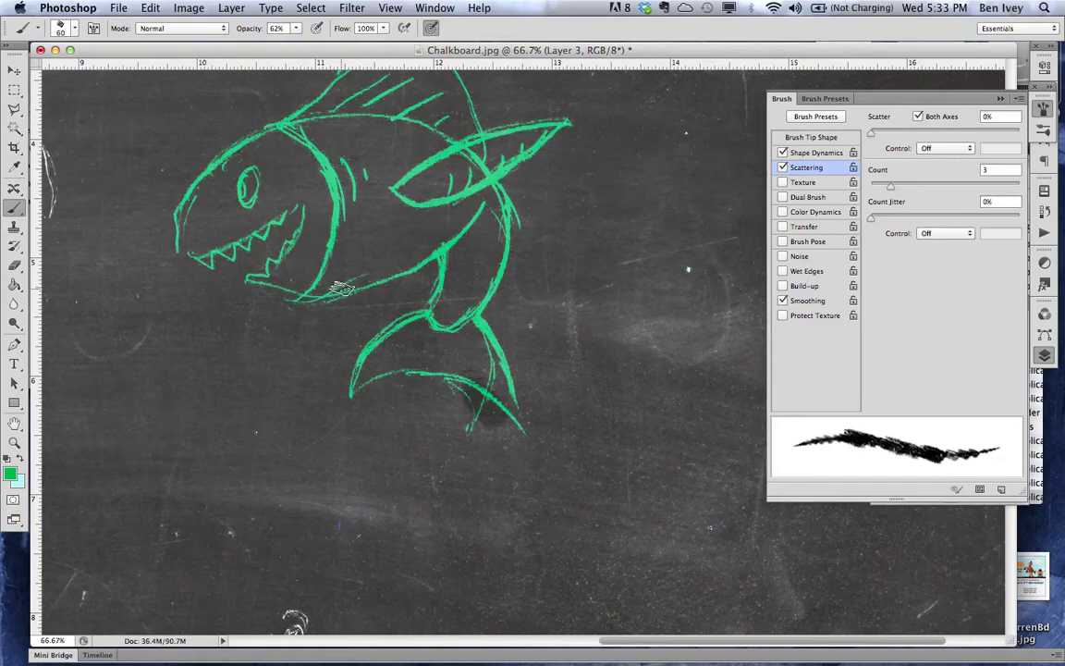
pyautogui.moveTo(312, 292)
pyautogui.mouseDown()
pyautogui.moveTo(441, 231)
pyautogui.moveTo(339, 274)
pyautogui.moveTo(352, 252)
pyautogui.moveTo(420, 246)
pyautogui.moveTo(470, 209)
pyautogui.moveTo(435, 238)
pyautogui.moveTo(393, 245)
pyautogui.moveTo(430, 215)
pyautogui.moveTo(441, 223)
pyautogui.moveTo(358, 242)
pyautogui.moveTo(319, 293)
pyautogui.moveTo(367, 279)
pyautogui.moveTo(424, 247)
pyautogui.moveTo(342, 279)
pyautogui.moveTo(457, 217)
pyautogui.moveTo(358, 266)
pyautogui.mouseUp()
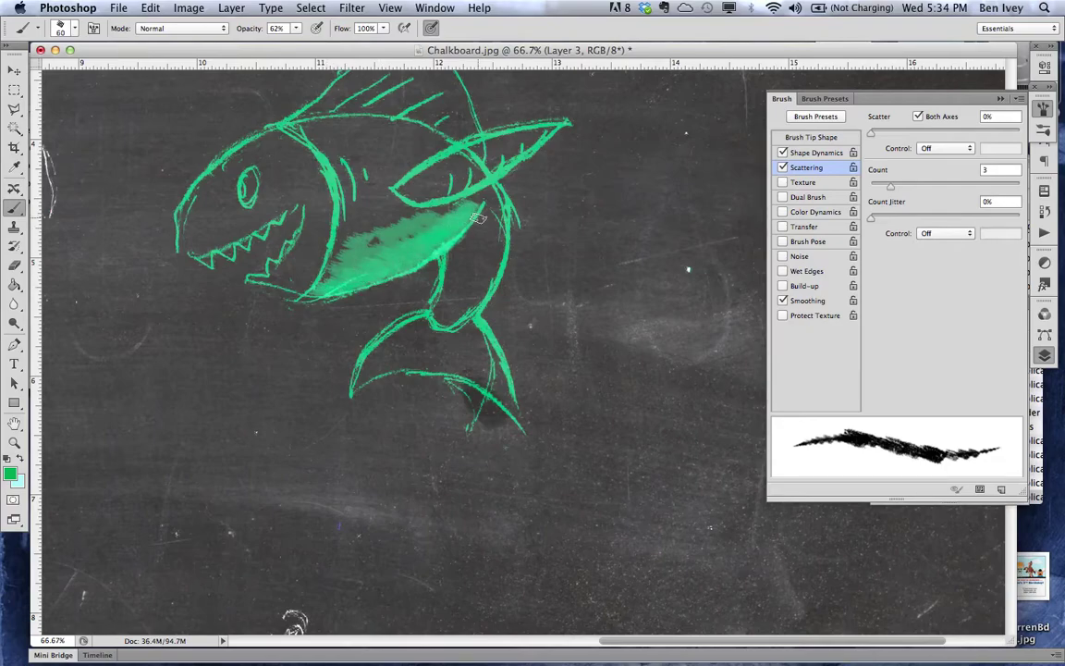
pyautogui.moveTo(499, 201)
pyautogui.mouseDown()
pyautogui.moveTo(462, 282)
pyautogui.moveTo(476, 217)
pyautogui.moveTo(458, 296)
pyautogui.moveTo(487, 244)
pyautogui.moveTo(467, 294)
pyautogui.moveTo(479, 230)
pyautogui.moveTo(495, 253)
pyautogui.mouseUp()
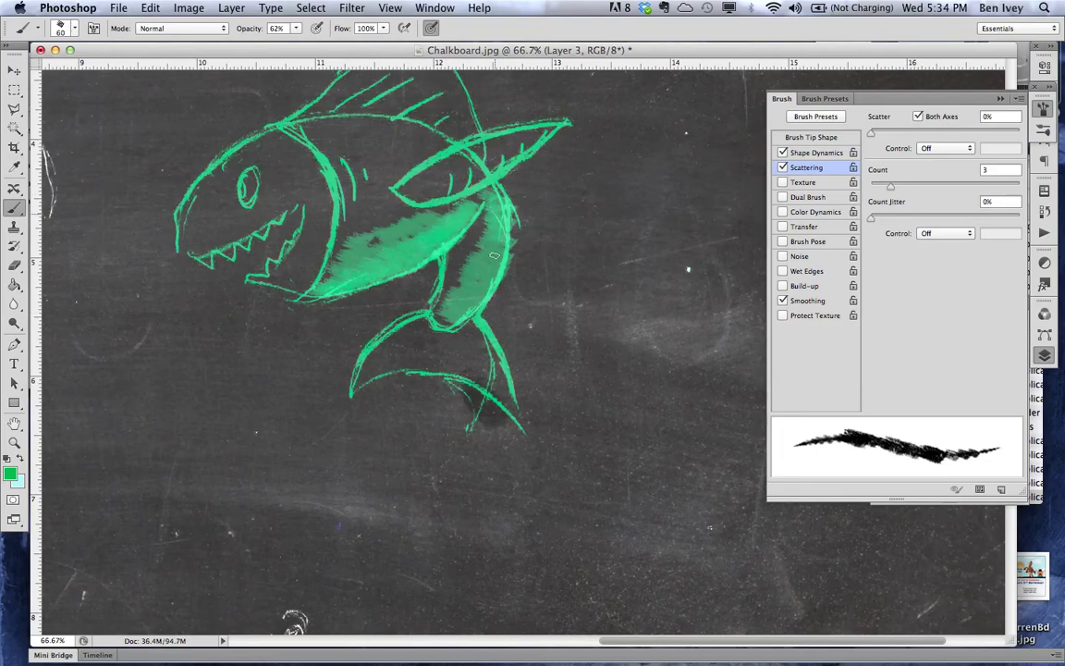
pyautogui.moveTo(496, 213)
pyautogui.mouseDown()
pyautogui.moveTo(489, 276)
pyautogui.moveTo(459, 318)
pyautogui.mouseUp()
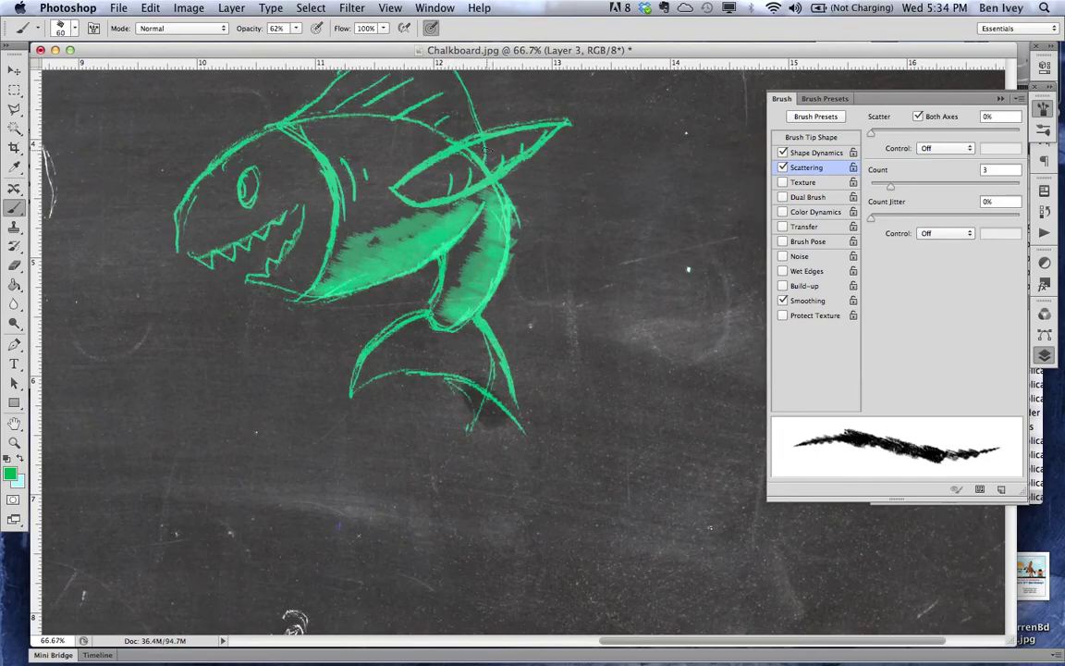
# Shade the fish's upper back and side fin in green, and fit the whole image in view.
pyautogui.moveTo(434, 130)
pyautogui.mouseDown()
pyautogui.moveTo(409, 140)
pyautogui.moveTo(351, 127)
pyautogui.moveTo(389, 123)
pyautogui.moveTo(403, 136)
pyautogui.moveTo(329, 126)
pyautogui.moveTo(345, 132)
pyautogui.moveTo(350, 120)
pyautogui.moveTo(440, 148)
pyautogui.moveTo(321, 126)
pyautogui.mouseUp()
pyautogui.moveTo(455, 150); pyautogui.dragTo(447, 148)
pyautogui.moveTo(419, 192)
pyautogui.mouseDown()
pyautogui.moveTo(460, 191)
pyautogui.moveTo(522, 159)
pyautogui.moveTo(547, 128)
pyautogui.moveTo(481, 183)
pyautogui.moveTo(396, 198)
pyautogui.moveTo(439, 191)
pyautogui.moveTo(428, 176)
pyautogui.moveTo(407, 191)
pyautogui.moveTo(461, 190)
pyautogui.moveTo(527, 138)
pyautogui.mouseUp()
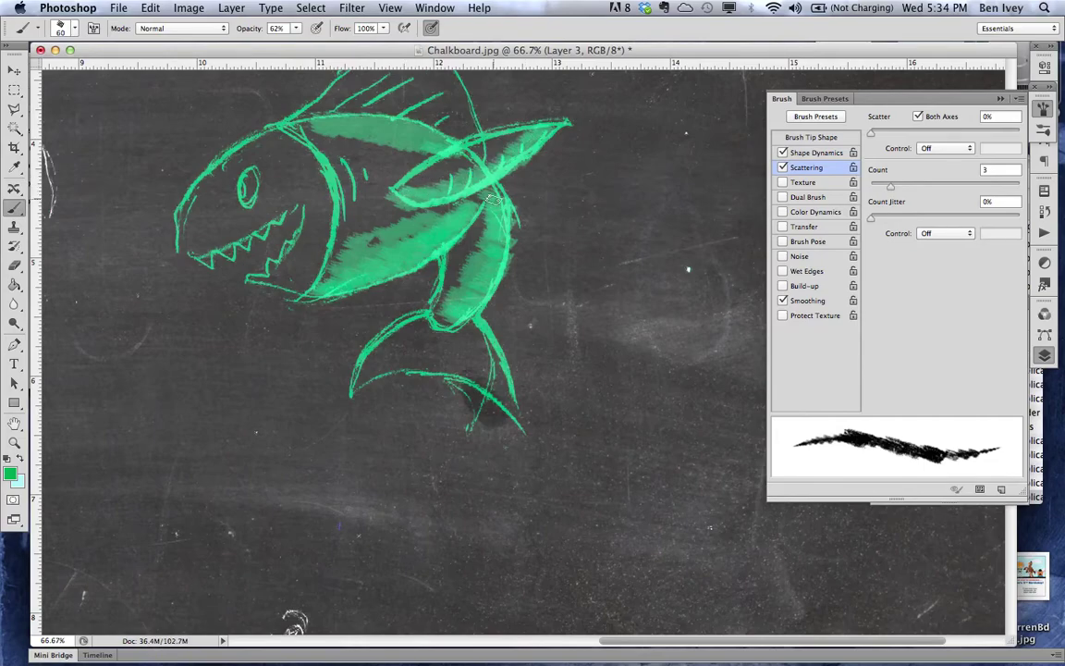
pyautogui.press('super+0')
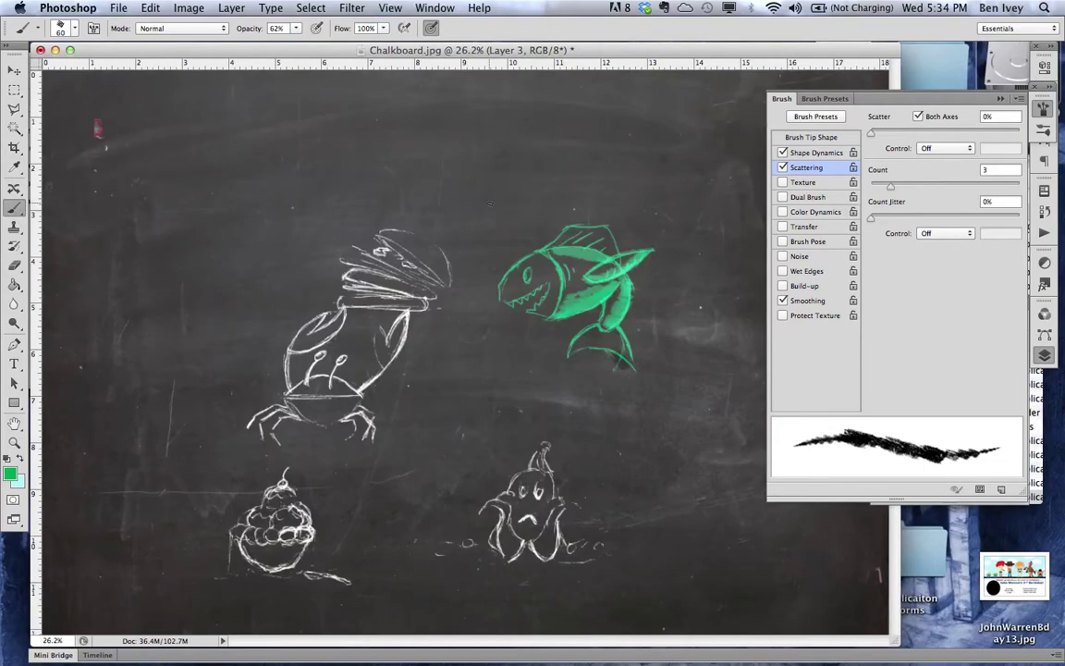